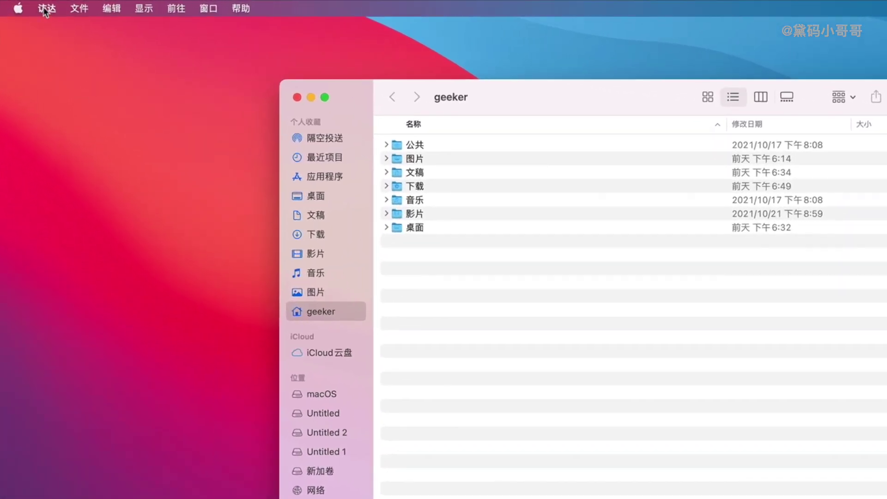
Open the Finder preferences and show the general settings.
click(41, 7)
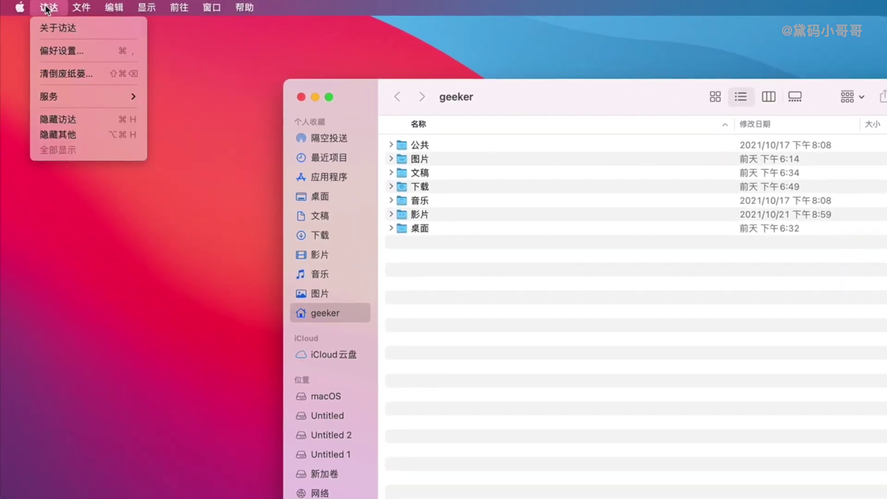
click(57, 48)
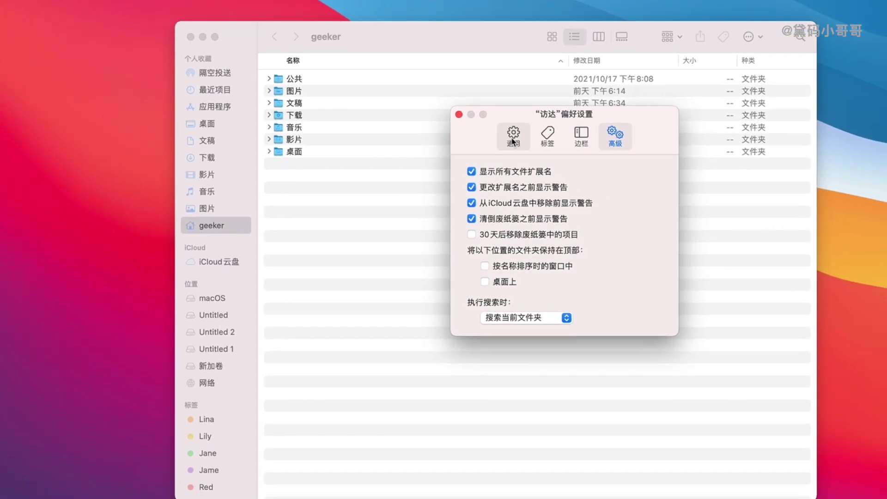
click(670, 213)
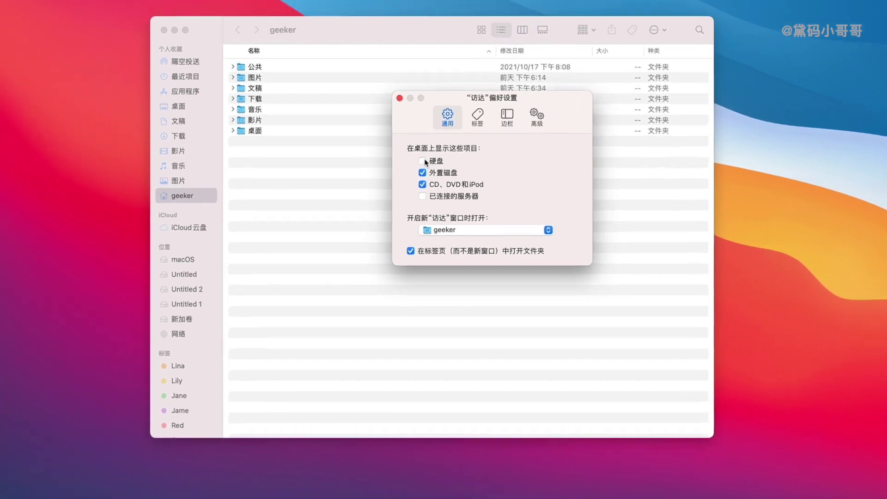
Turn on the display of hard disks on the desktop and turn it off again.
click(420, 151)
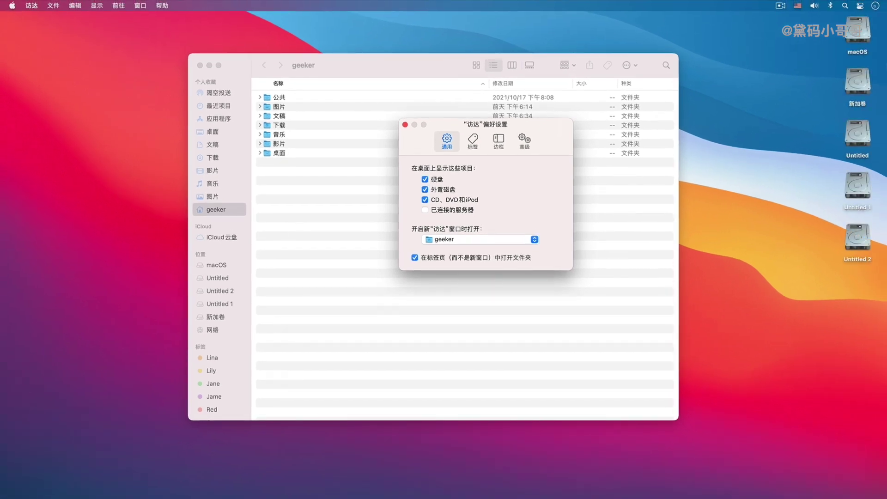
click(425, 179)
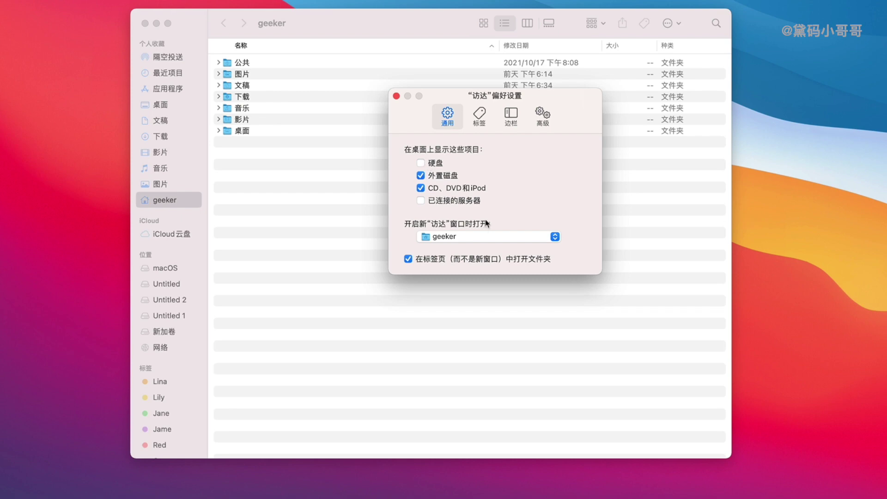
Examine the locations that new Finder windows can open to, keeping the home folder selected.
click(464, 237)
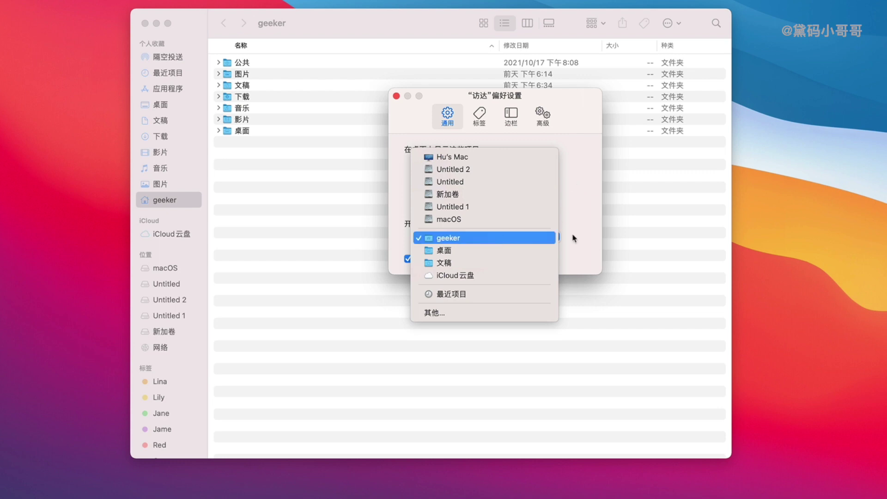
click(444, 238)
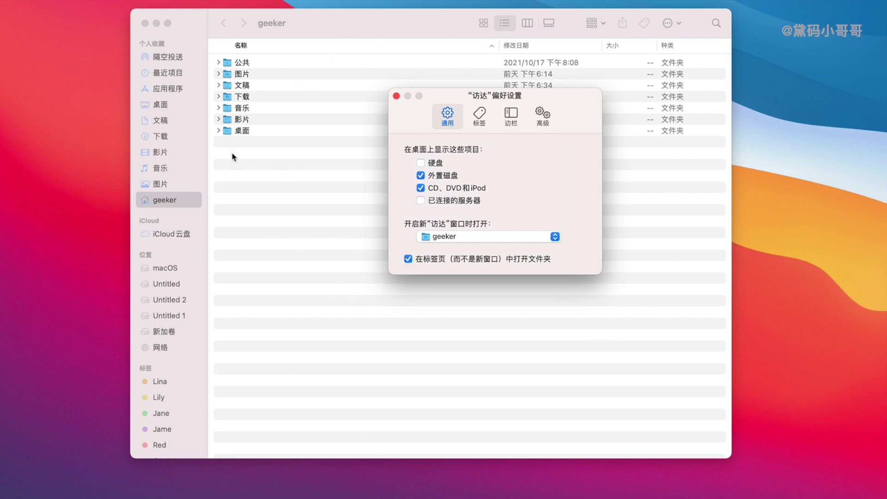
click(464, 237)
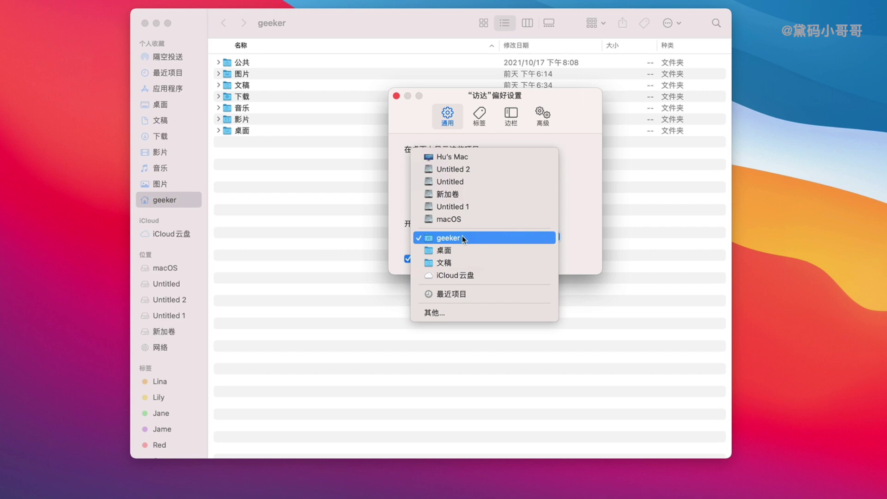
click(463, 238)
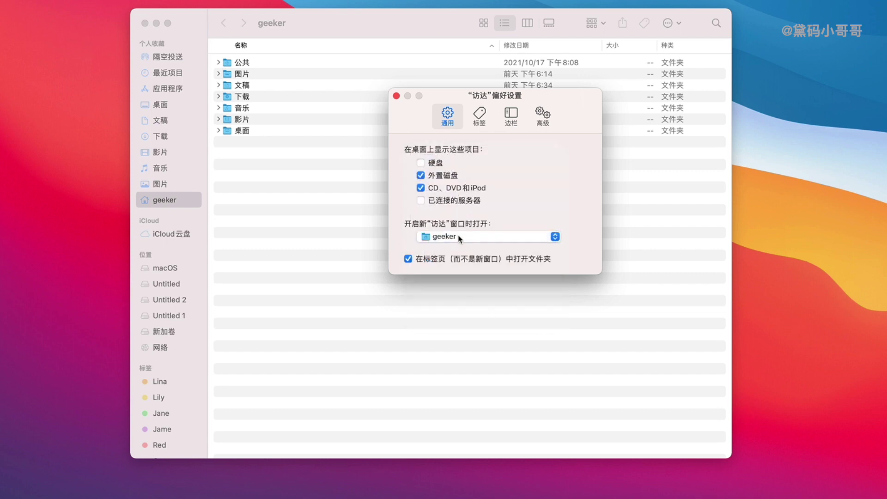
click(460, 238)
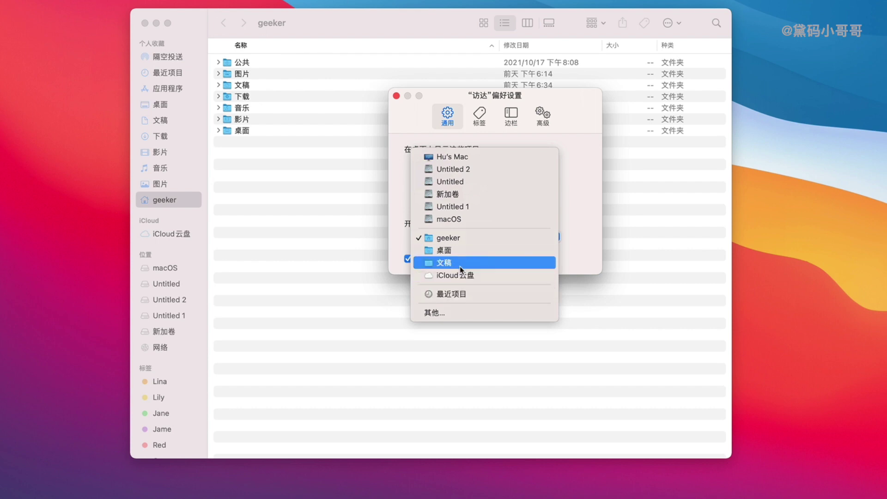
click(463, 241)
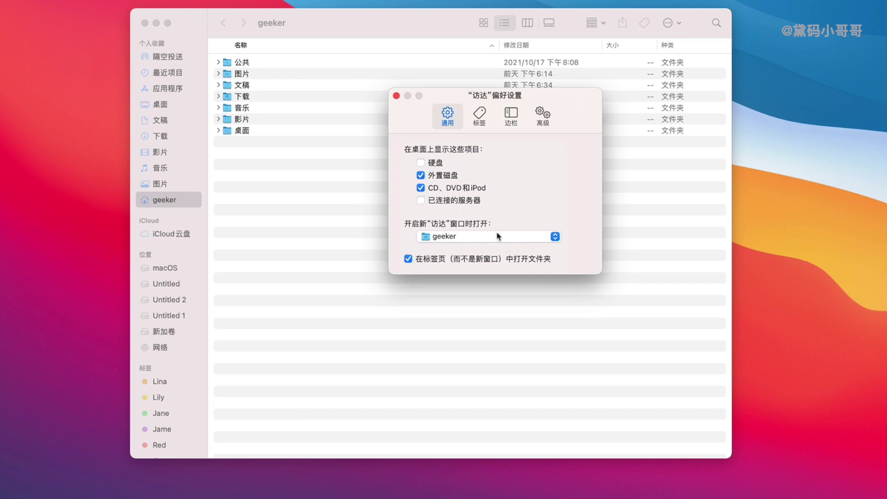
After viewing the tag preferences, hide the home folder, 图片, 音乐 and 影片 from the Finder sidebar.
click(479, 114)
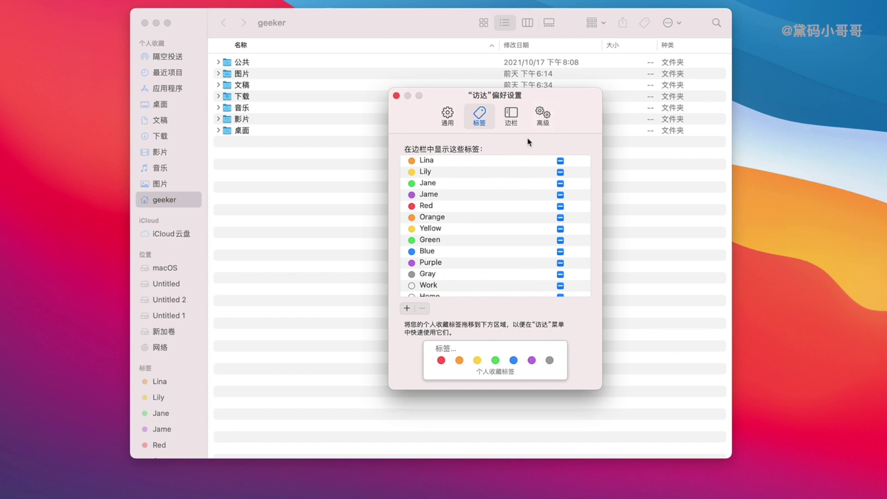
click(512, 117)
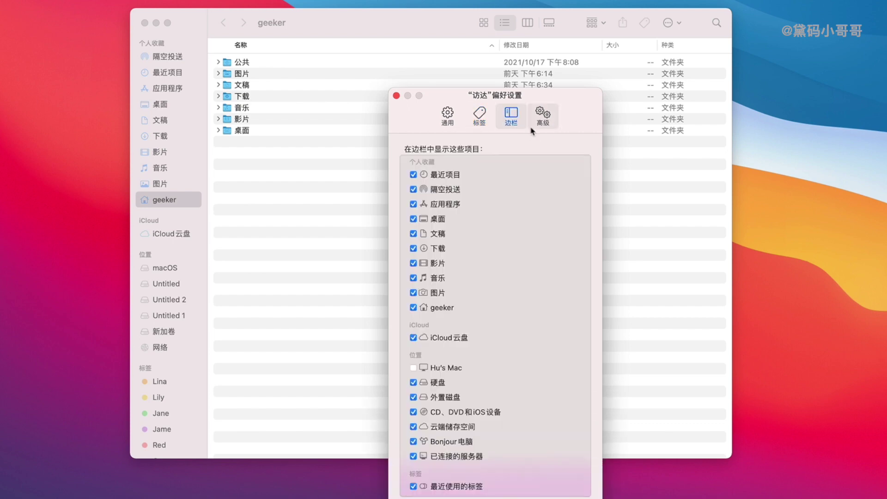
click(414, 307)
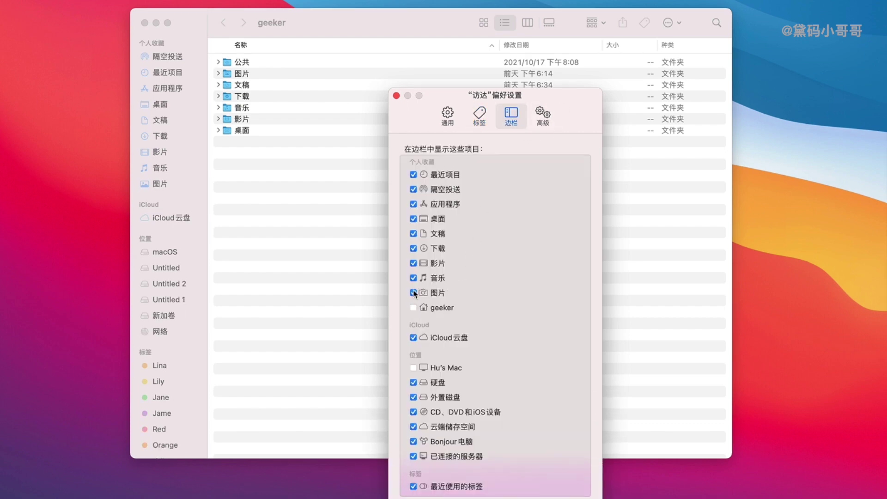
click(413, 292)
click(414, 278)
click(414, 263)
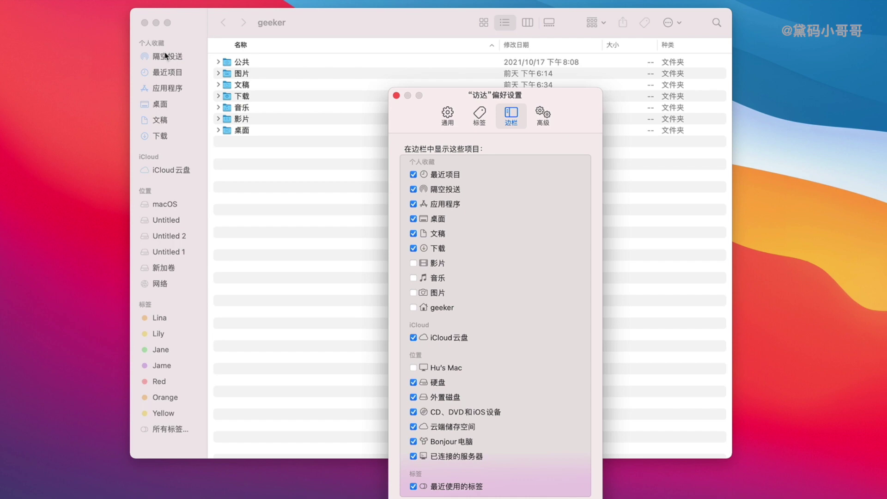
Show 影片, 音乐, 图片 and the home folder in the Finder sidebar again.
click(414, 264)
click(413, 277)
click(413, 292)
click(413, 307)
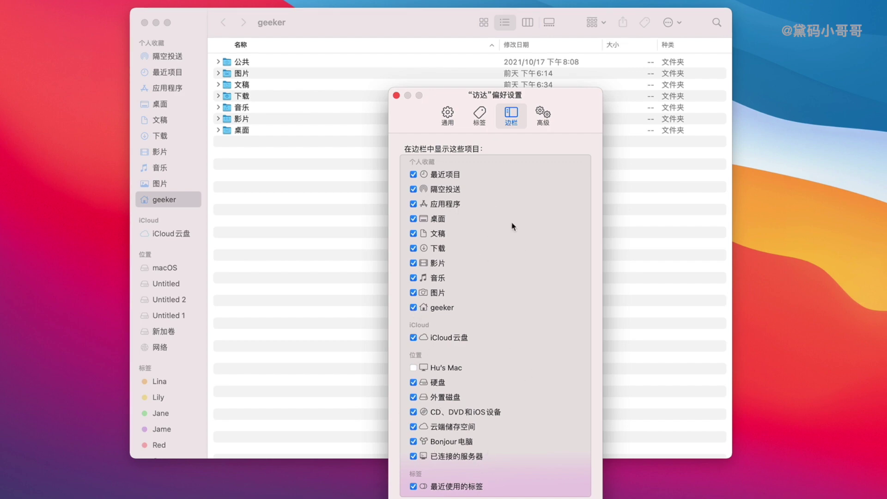
In the advanced Finder preferences, turn the display of all file extensions off and on again.
click(543, 118)
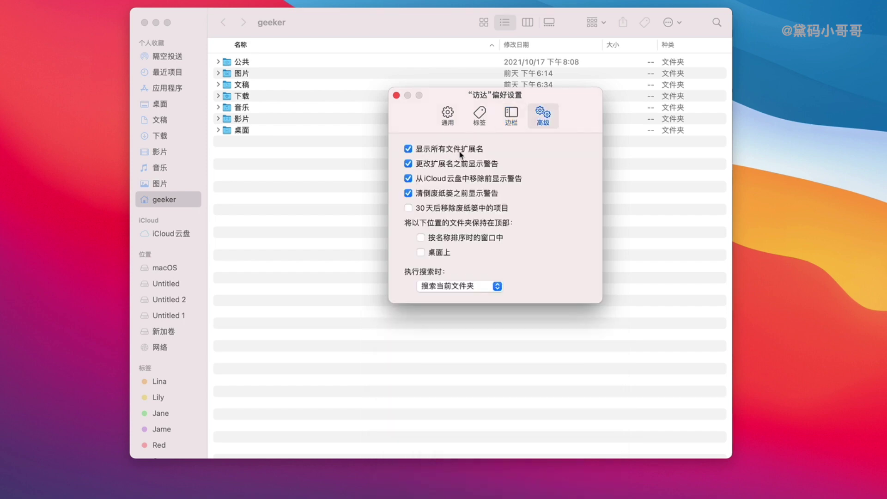
click(408, 149)
click(409, 150)
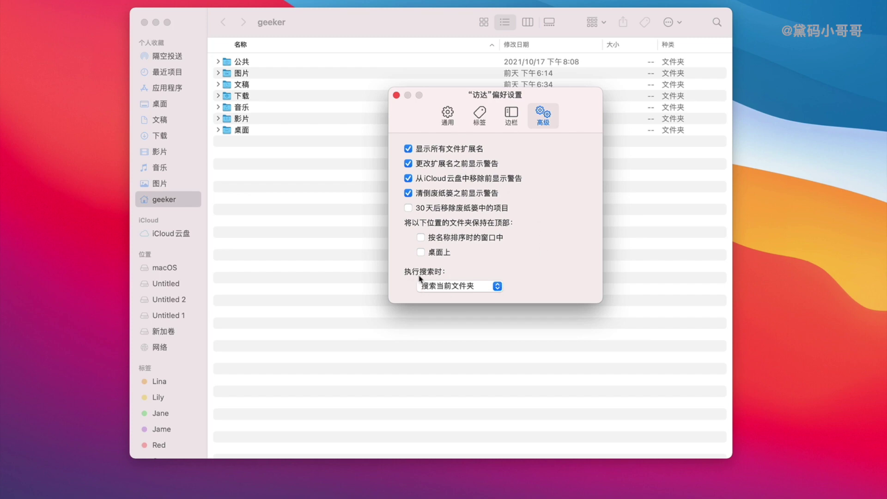
Set the default search scope to 搜索此Mac and return it to 搜索当前文件夹.
click(497, 287)
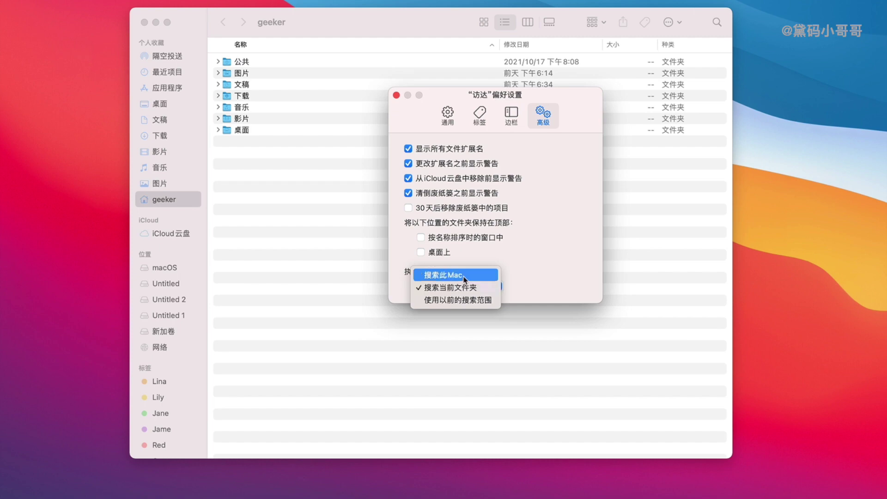
click(464, 277)
click(496, 288)
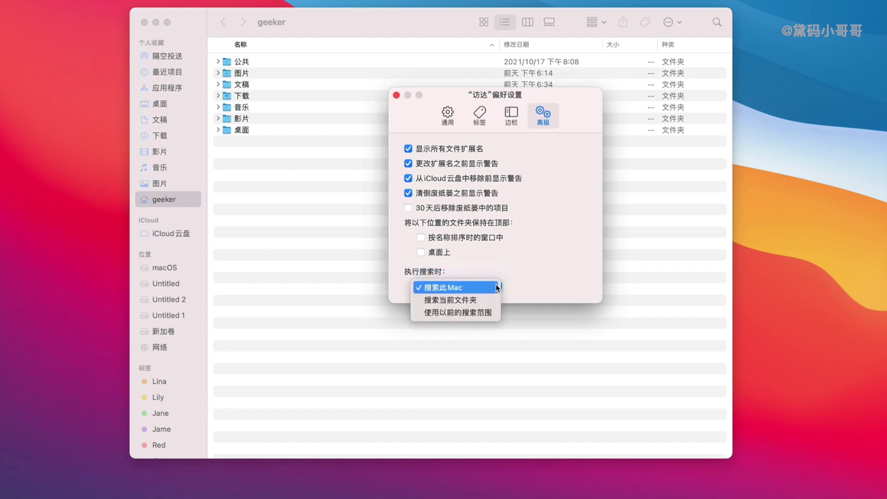
click(469, 301)
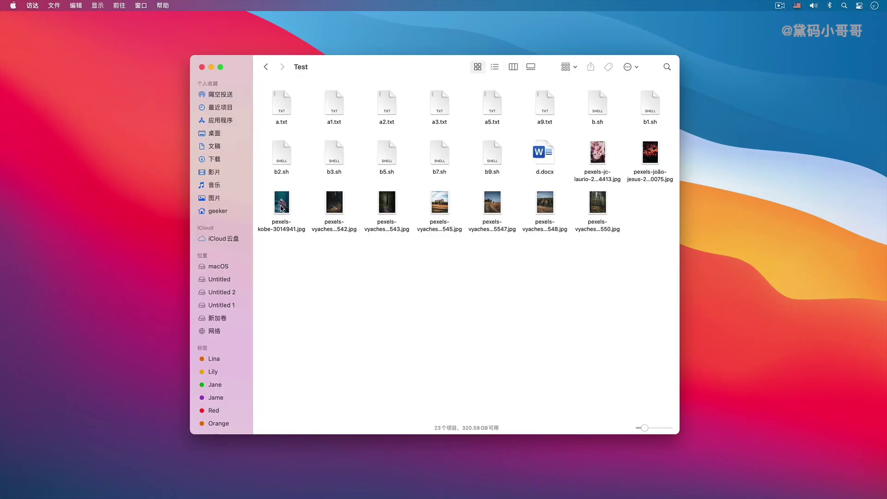
Preview pexels-kobe-3014941.jpg from the Test folder with Quick Look and close the preview.
click(281, 208)
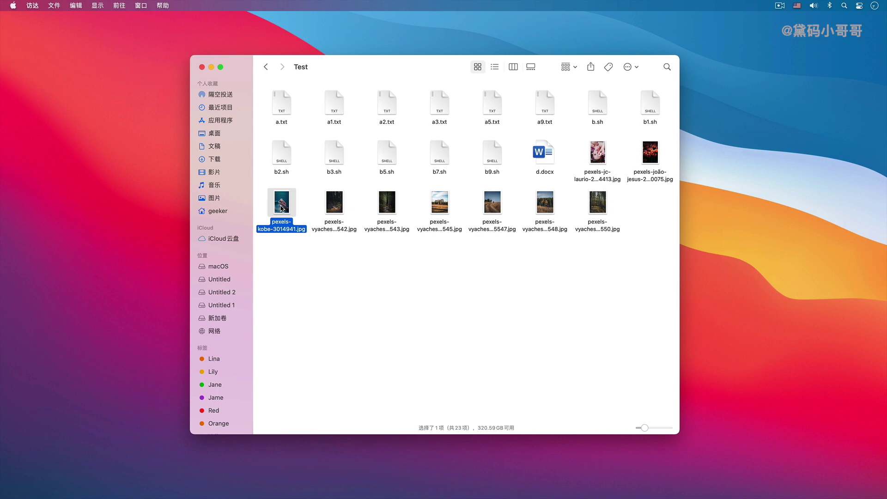
key(space)
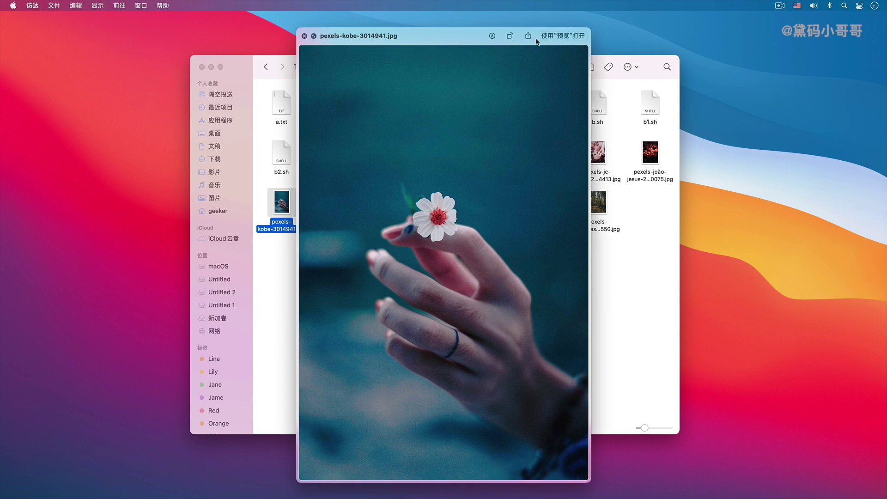
click(305, 36)
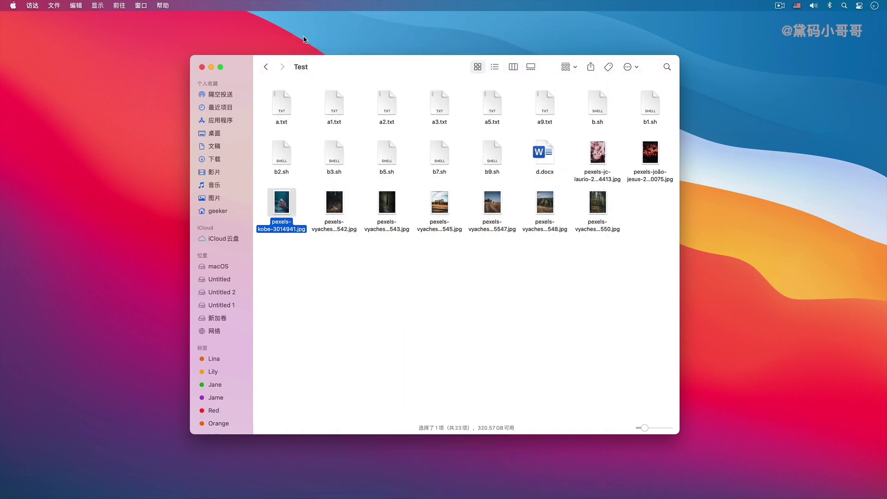
click(374, 285)
Preview the text file a.txt with Quick Look and close the preview.
click(282, 107)
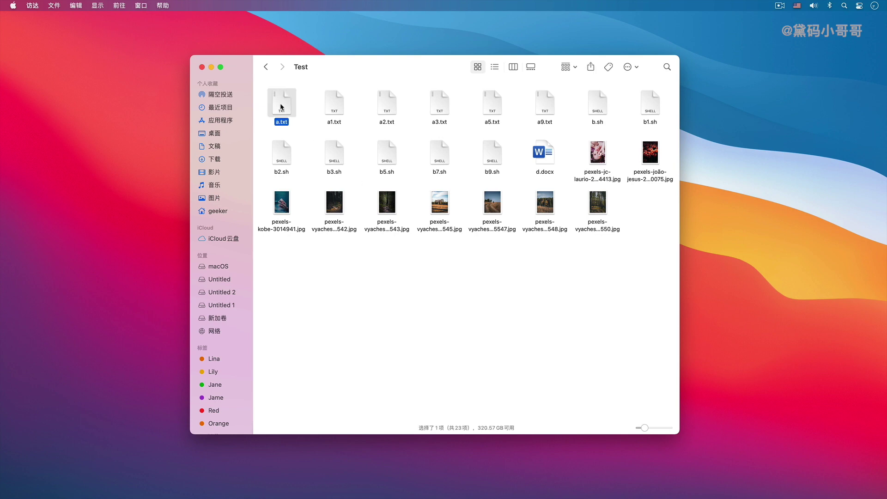
key(space)
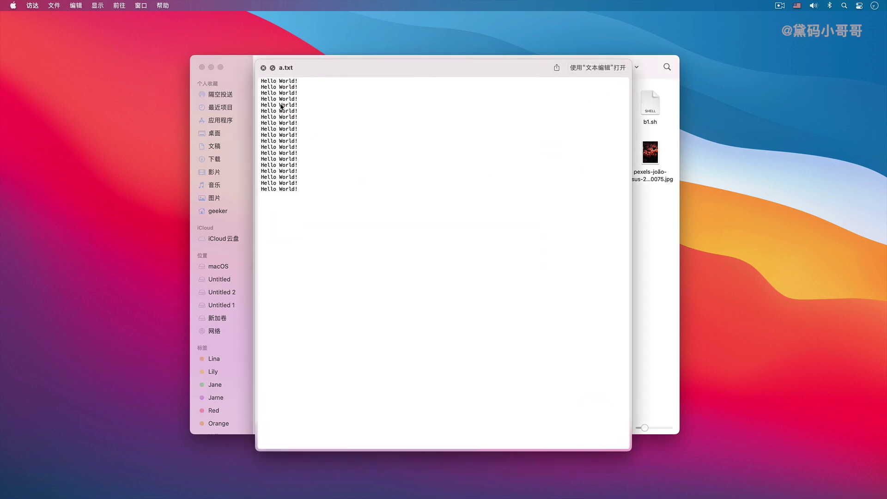
click(263, 68)
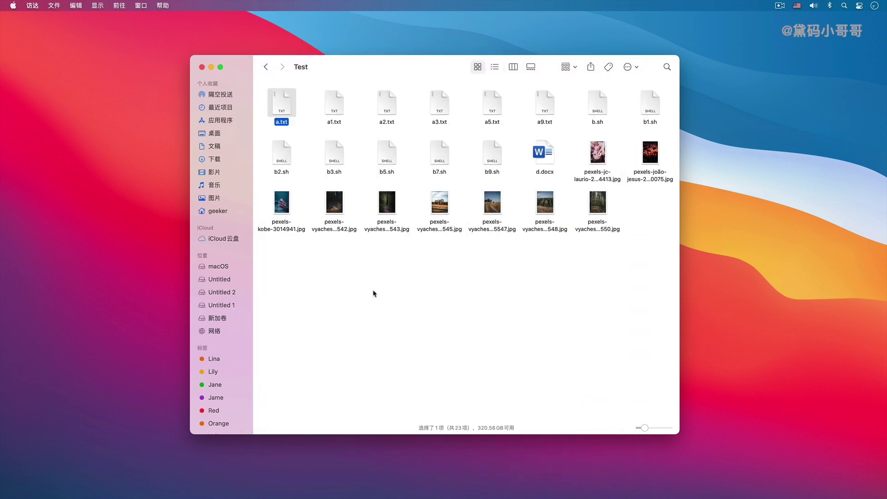
click(404, 316)
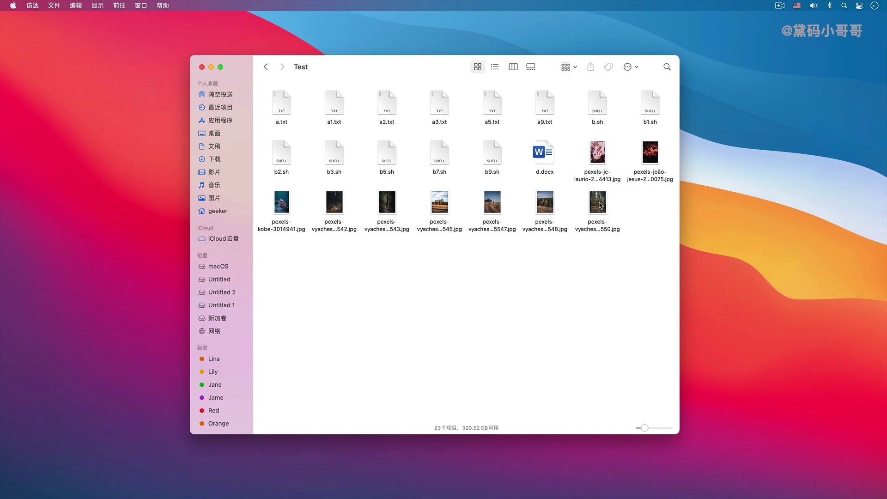
Move the forest photo ending in 550.jpg to the desktop and back into the Test folder.
drag(600, 206, 814, 199)
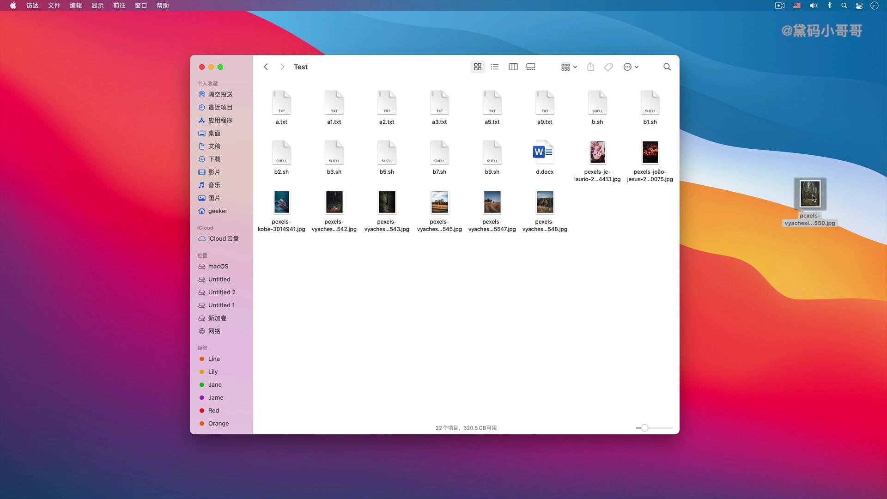
click(804, 253)
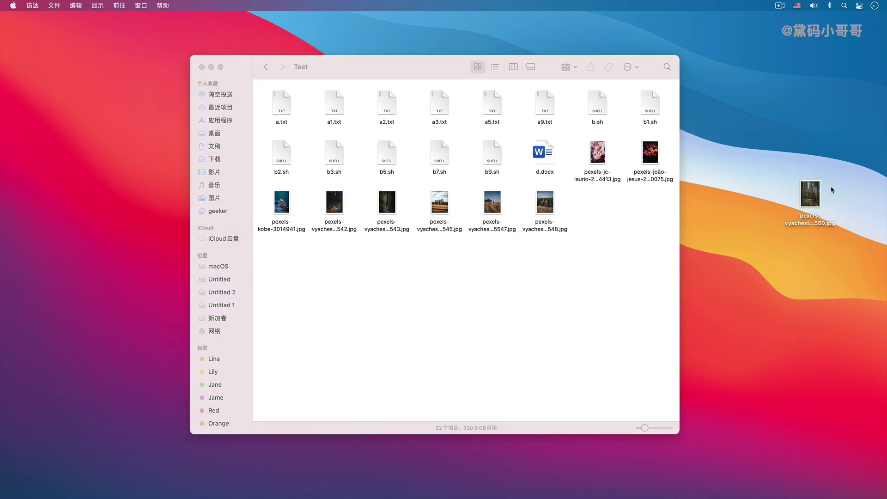
drag(813, 194, 629, 201)
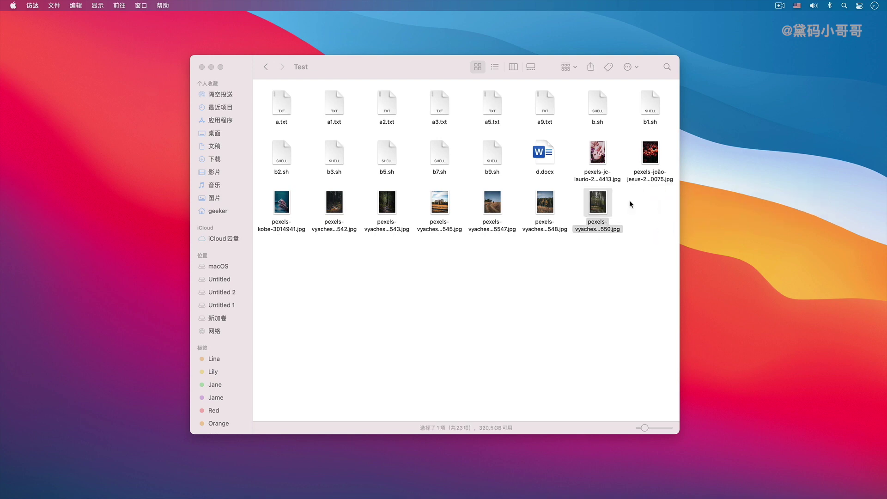
click(607, 314)
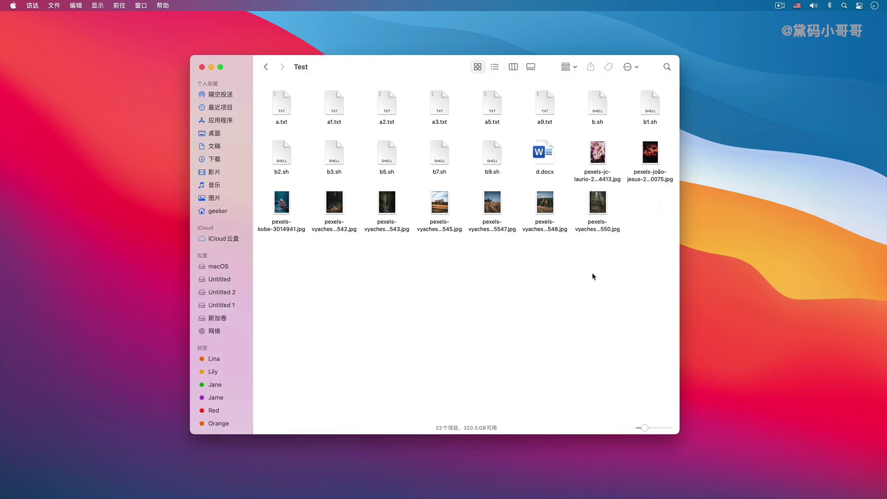
Duplicate the forest photo ending in 550.jpg within the Test folder.
right_click(601, 206)
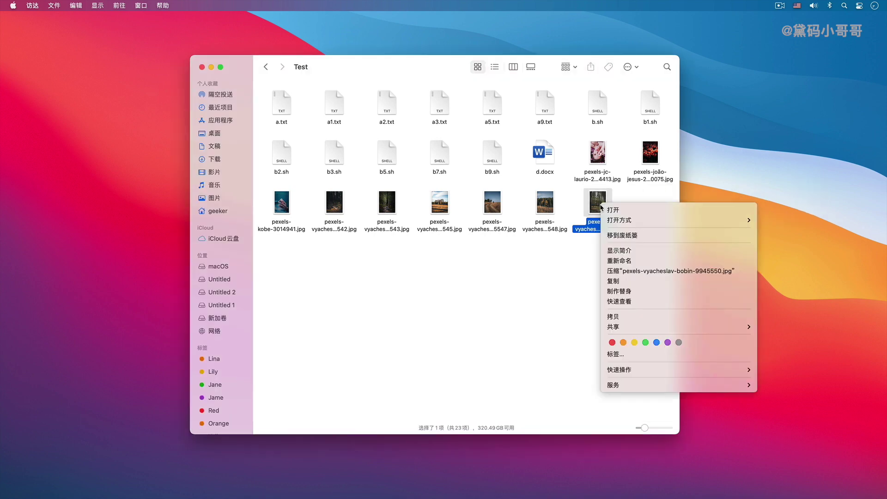
click(630, 280)
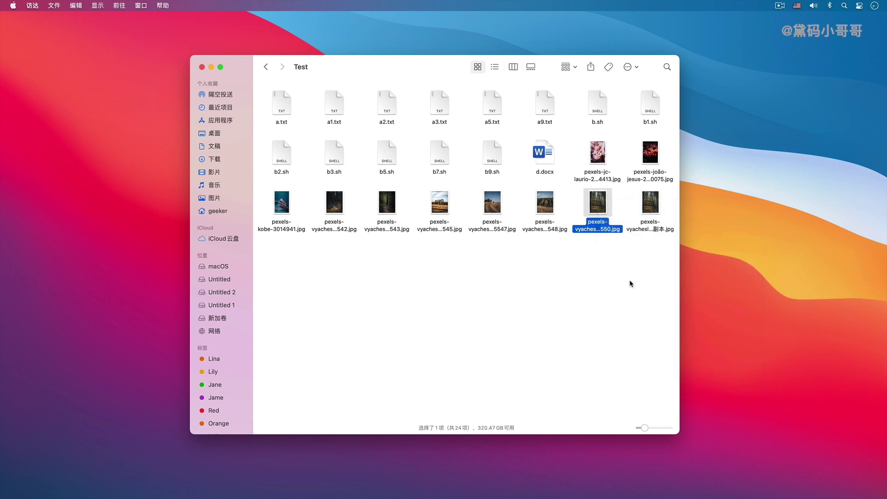
click(656, 261)
Copy the forest photo ending in 550.jpg from the Test folder to the desktop and move that desktop copy to the Trash.
right_click(601, 209)
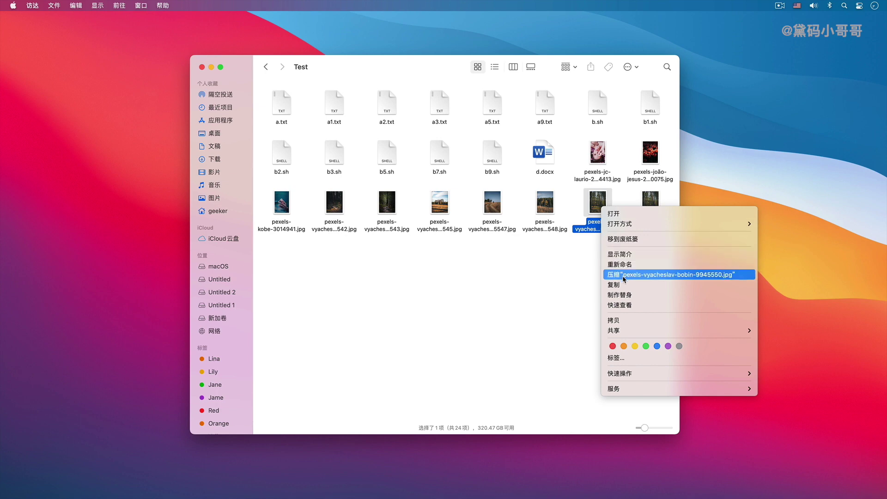
click(631, 318)
click(797, 208)
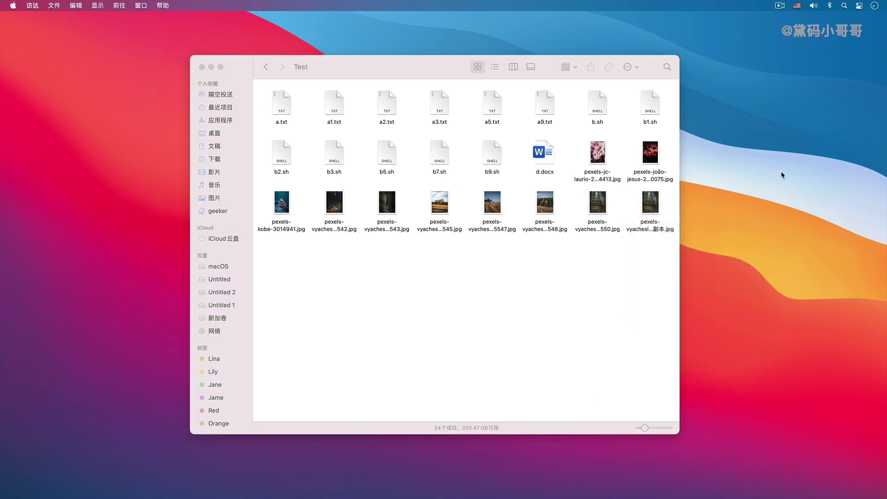
right_click(780, 171)
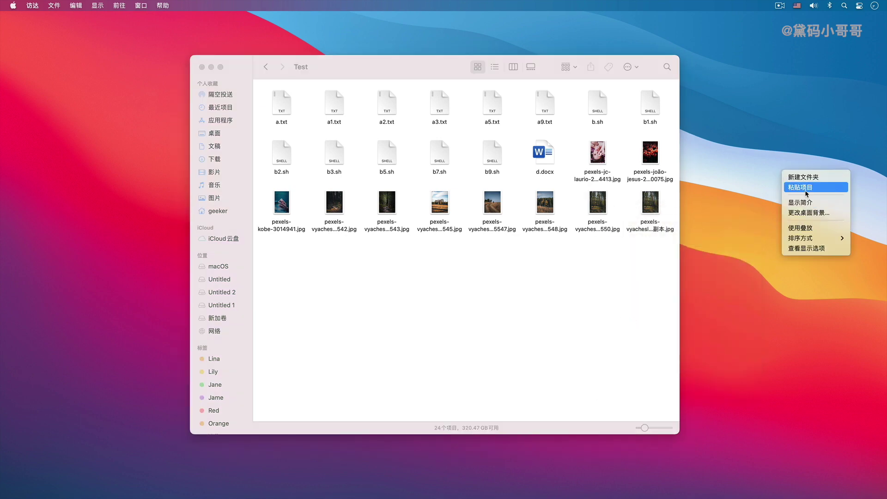
click(806, 193)
right_click(783, 157)
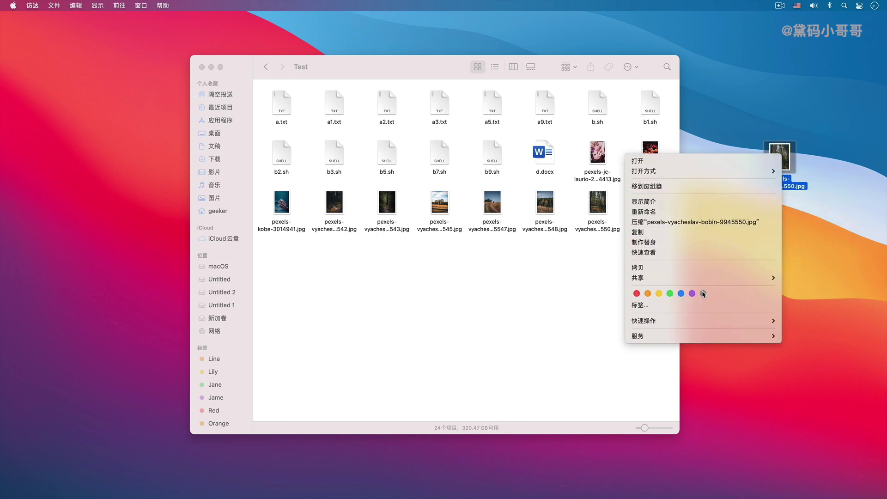
click(703, 186)
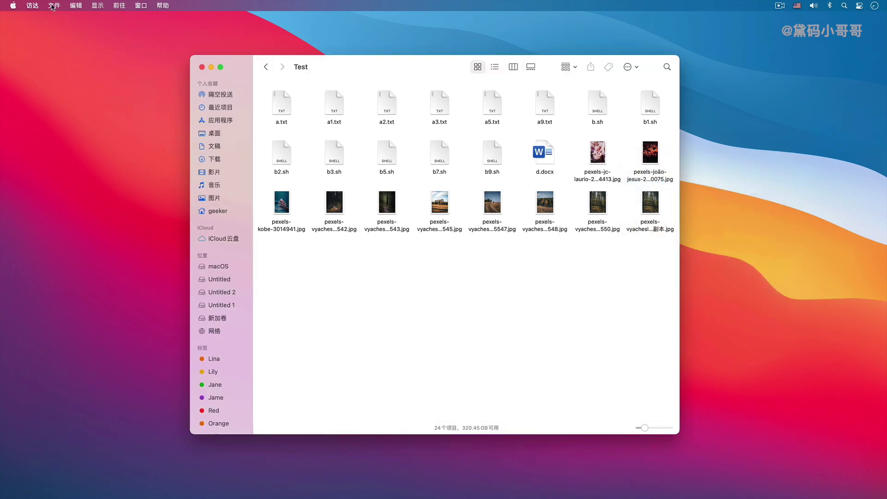
Create two new folders with default names in the Test folder.
right_click(364, 302)
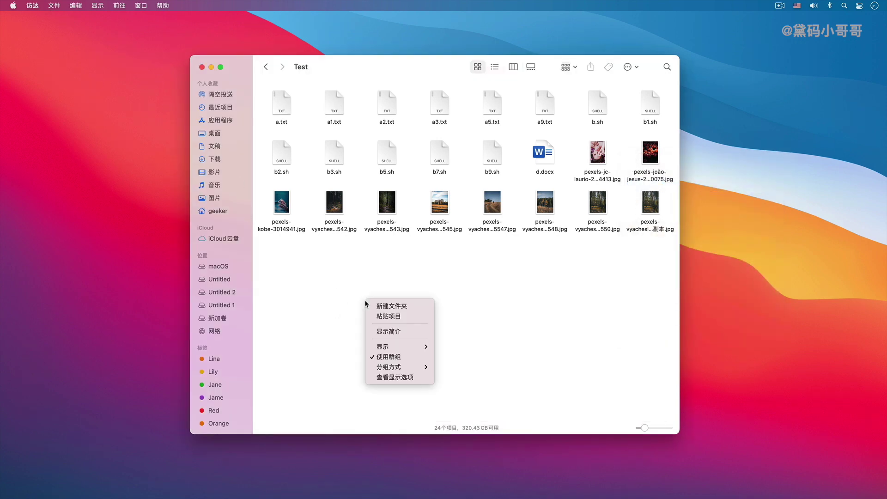
click(388, 306)
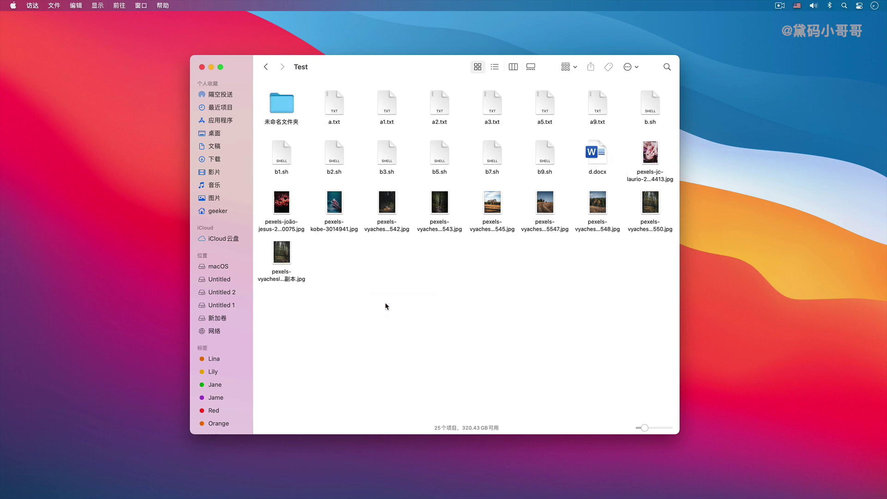
click(62, 5)
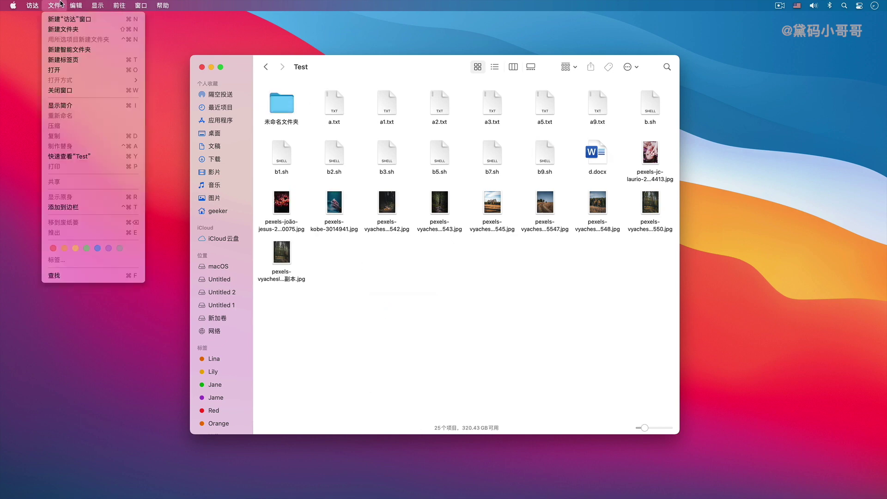
click(62, 29)
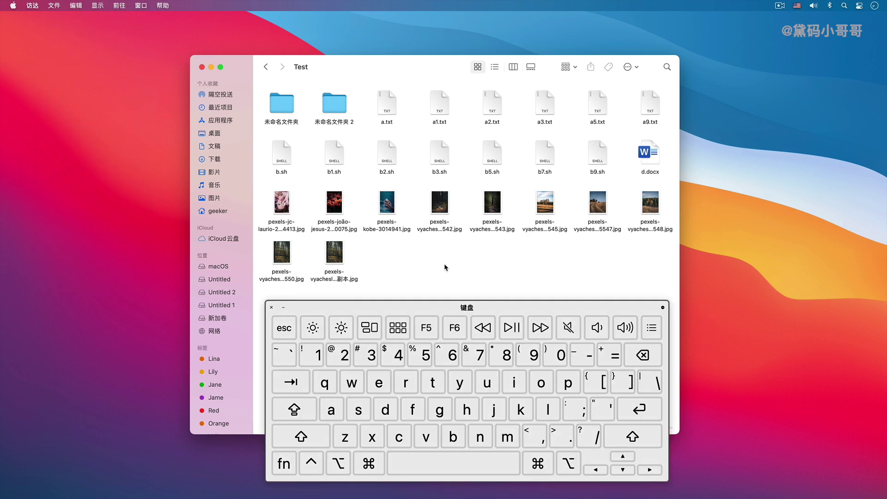
Copy the duplicated forest photo (副本.jpg) from the Test folder and paste it onto the desktop.
click(333, 255)
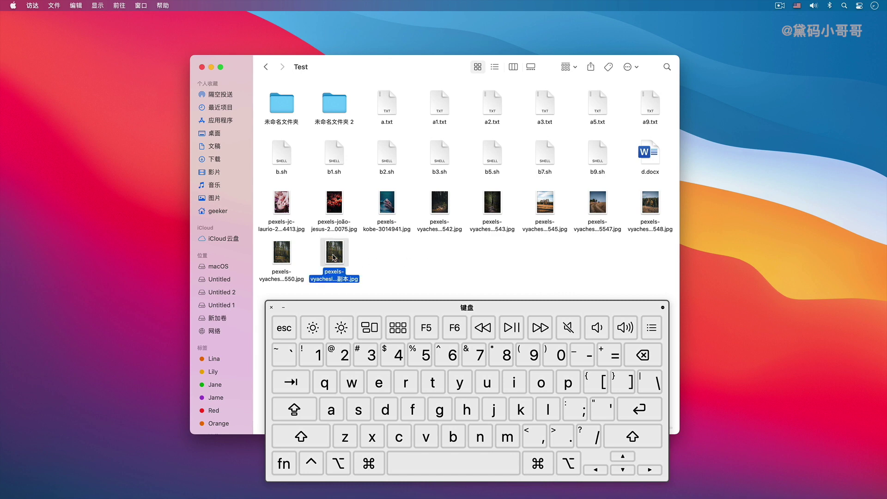
key(super)
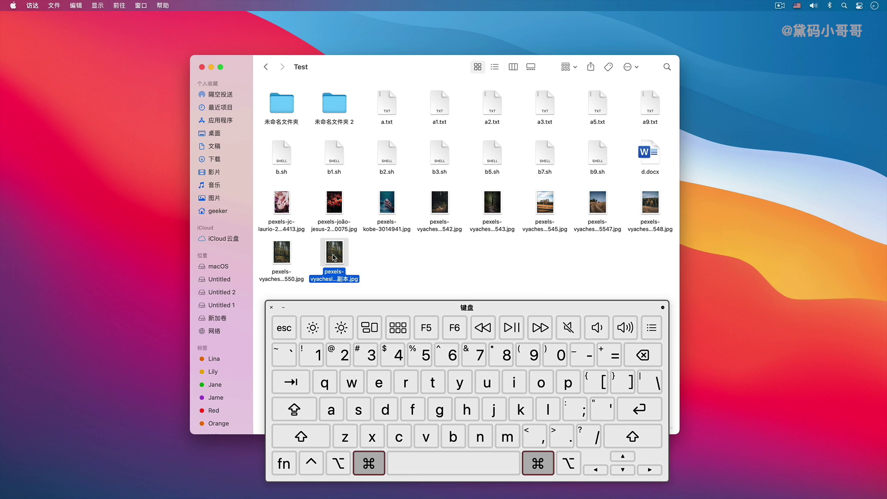
key(super+c)
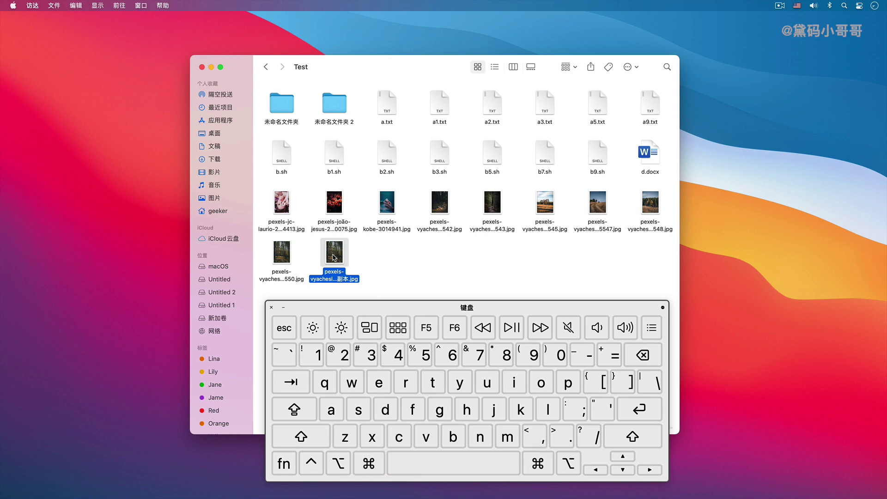
click(812, 187)
key(super+v)
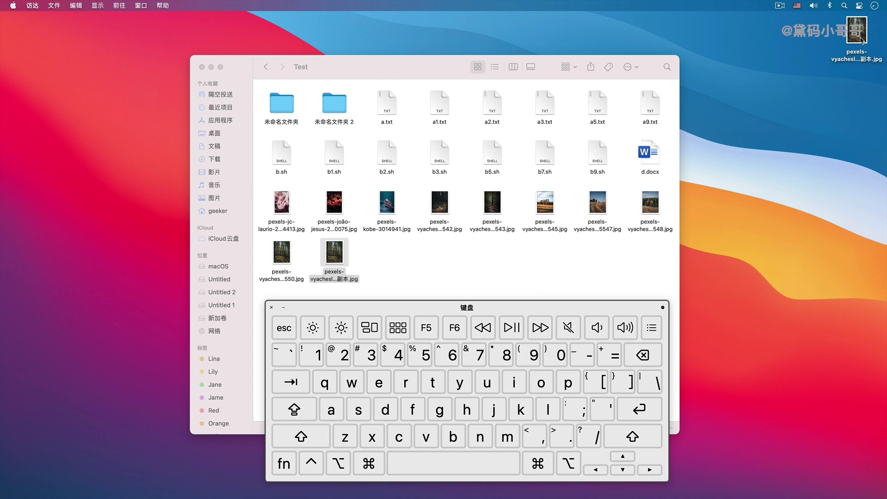
Move the pasted 副本.jpg photo from the desktop to the Trash.
click(860, 37)
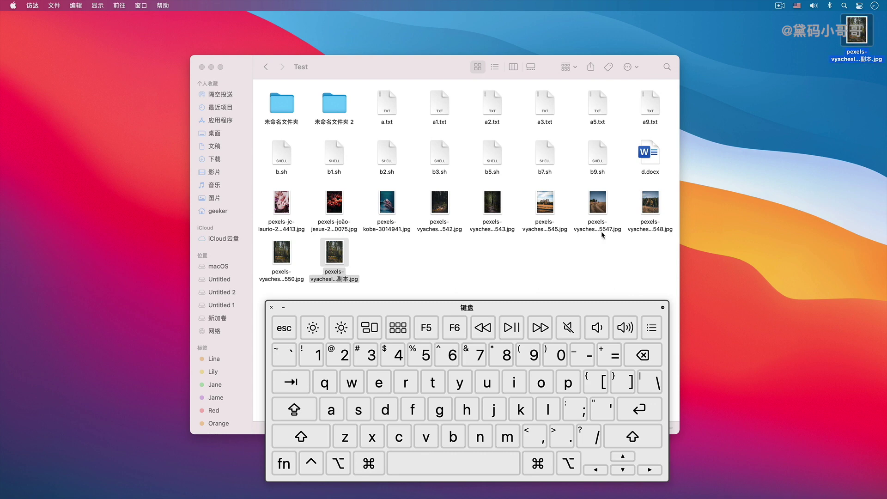
click(410, 271)
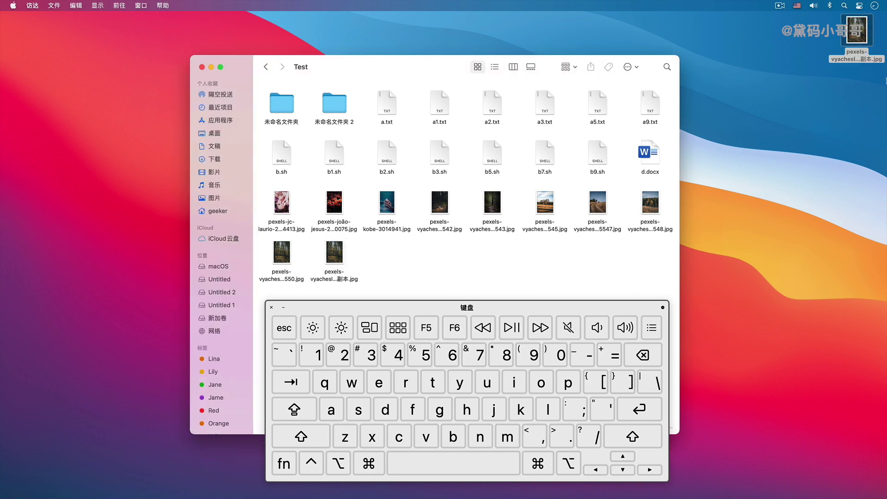
click(869, 41)
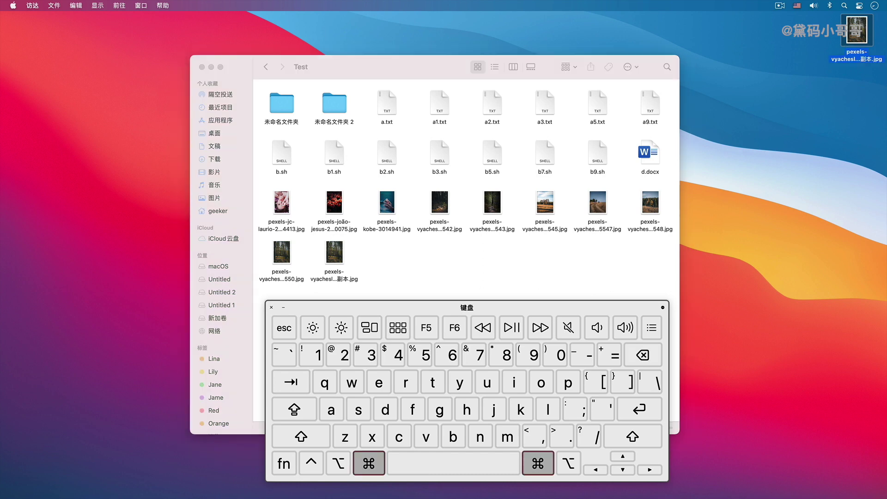
key(super+BackSpace)
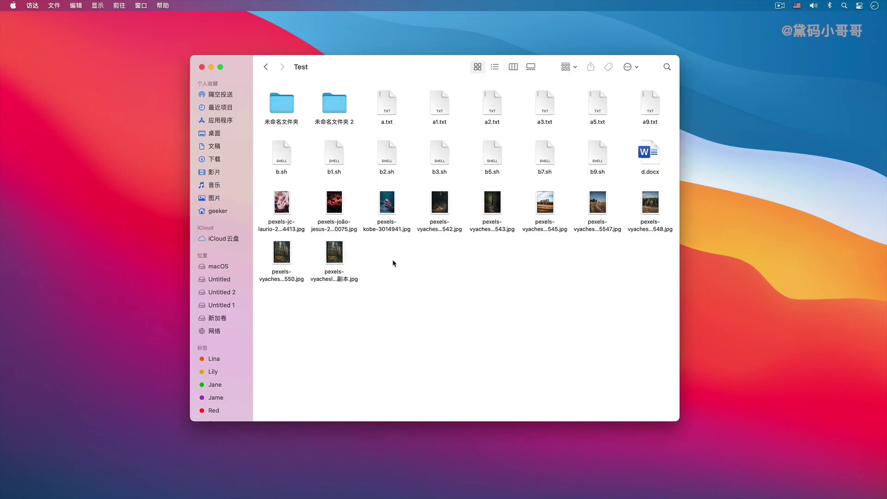
Open a new Finder window in front of the Test window and close it.
mouse_move(263, 467)
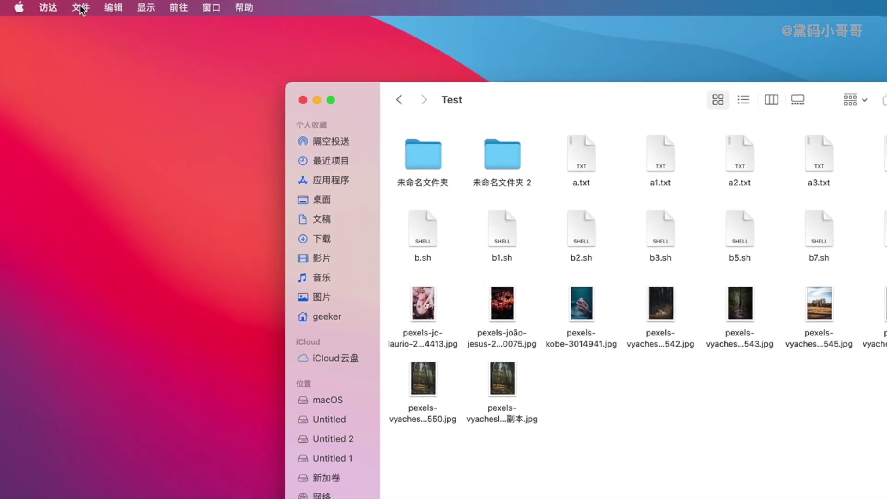
click(81, 8)
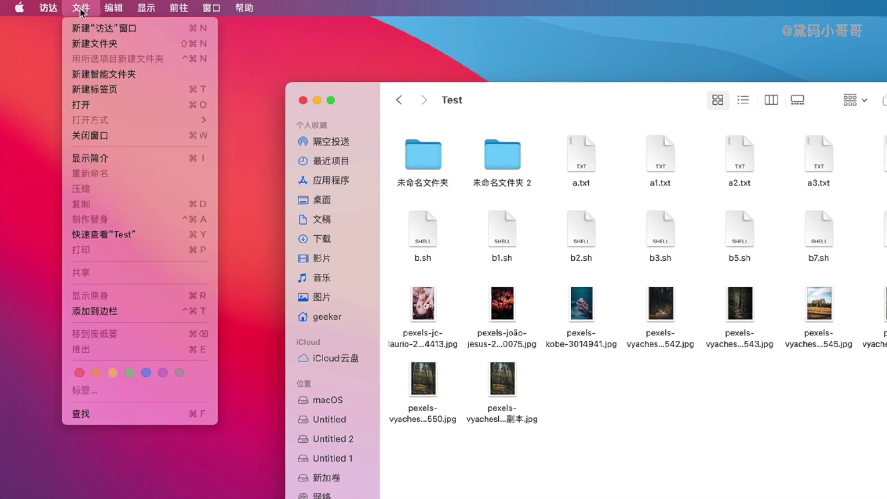
click(129, 29)
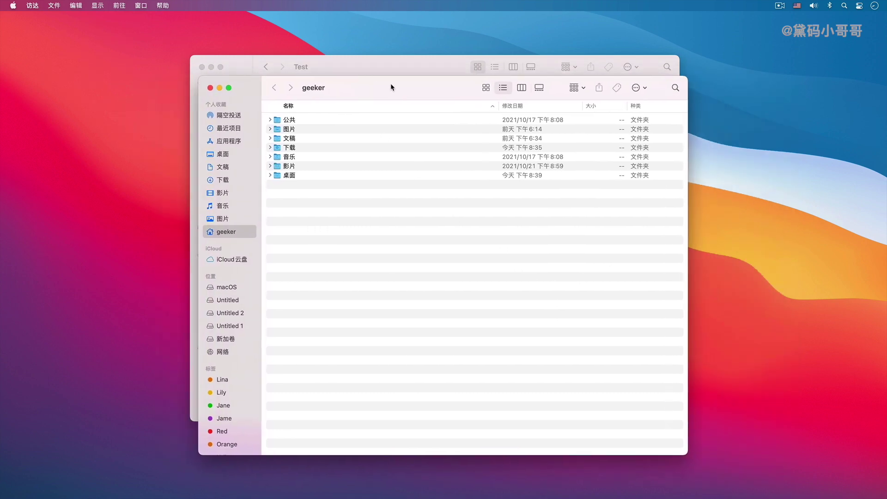
key(super+w)
Open a new tab beside Test, switch between the two tabs, and close the new one.
click(70, 9)
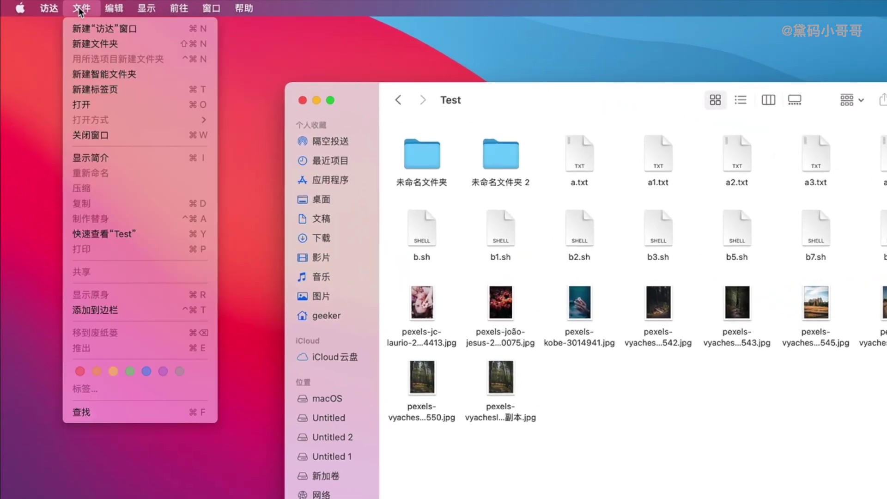
click(120, 91)
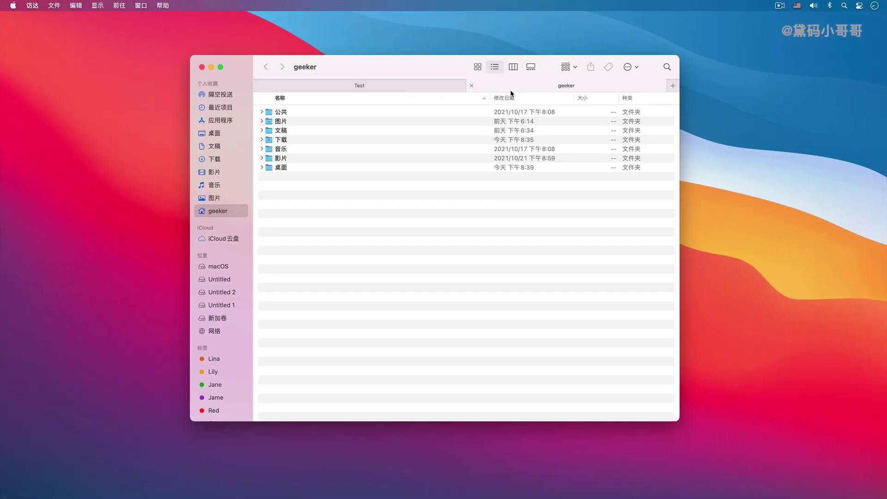
click(401, 86)
click(496, 85)
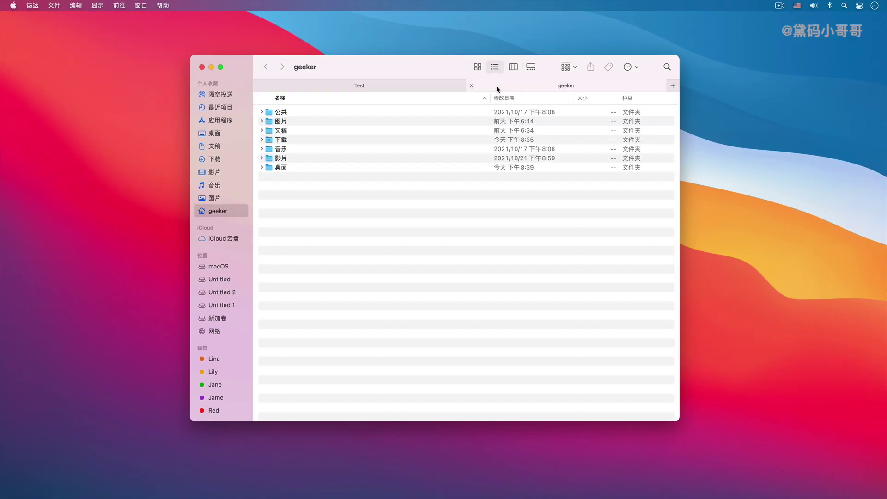
click(472, 85)
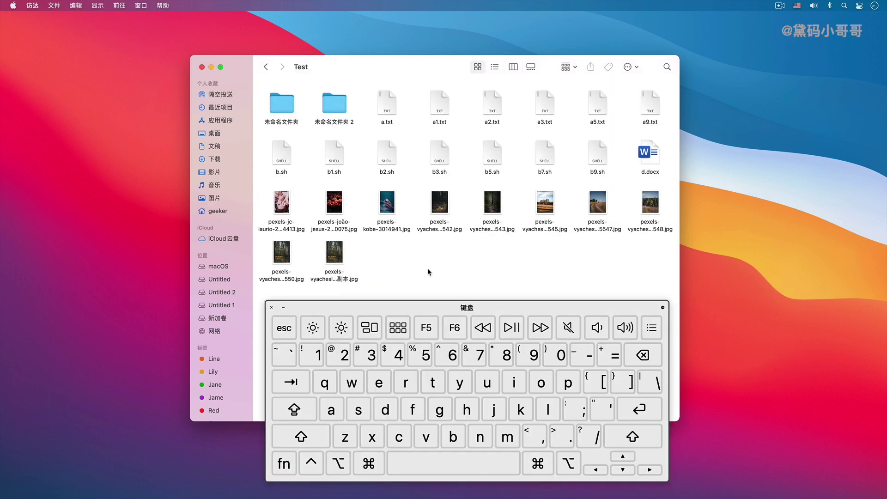
Open another Finder window on the home folder and close it again.
key(super)
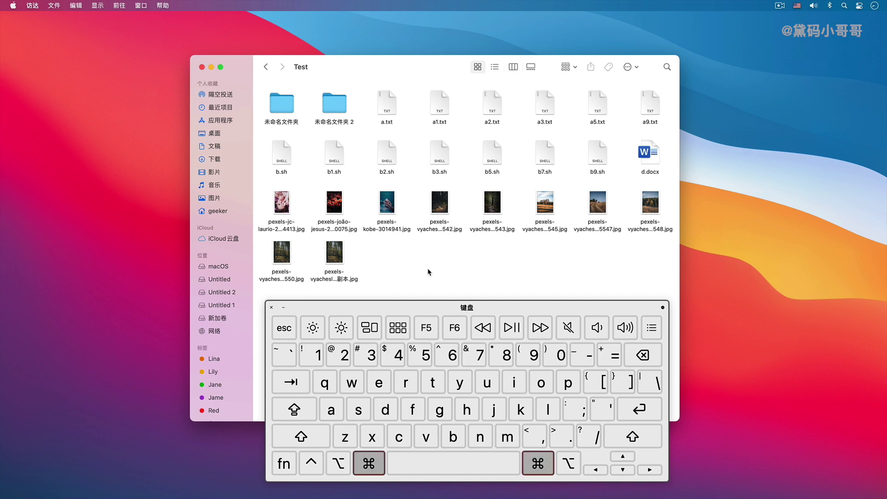
key(super+n)
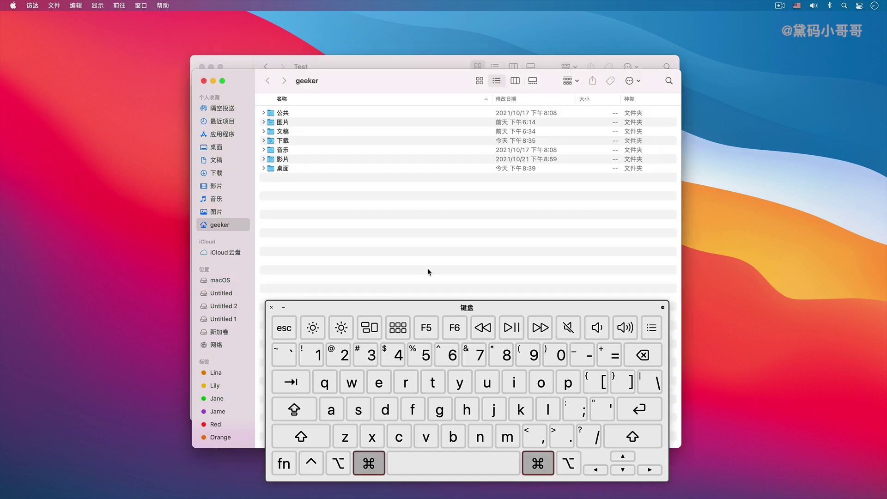
click(204, 81)
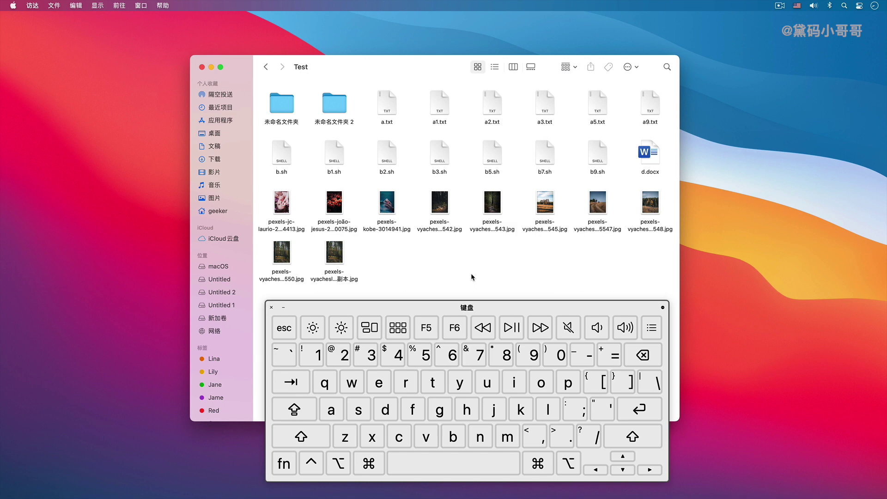
Open another tab in the Test window, close it, and dismiss the on-screen keyboard.
key(super)
key(super+t)
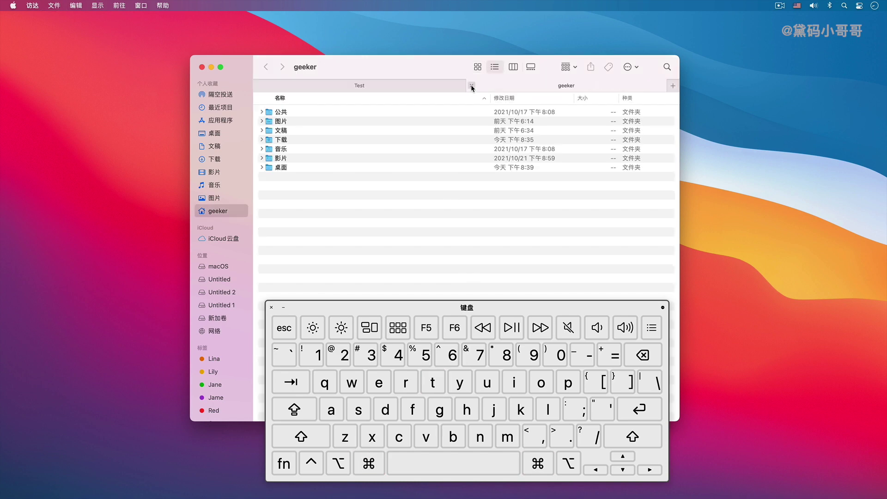
click(471, 86)
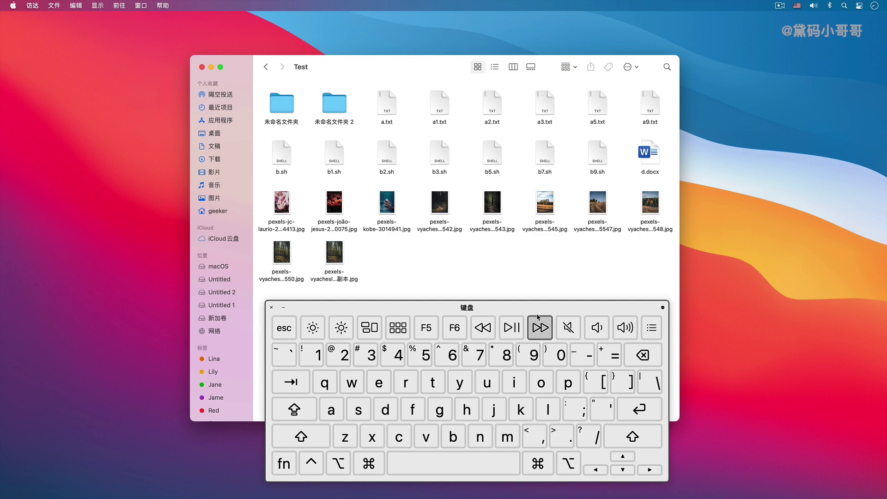
click(271, 307)
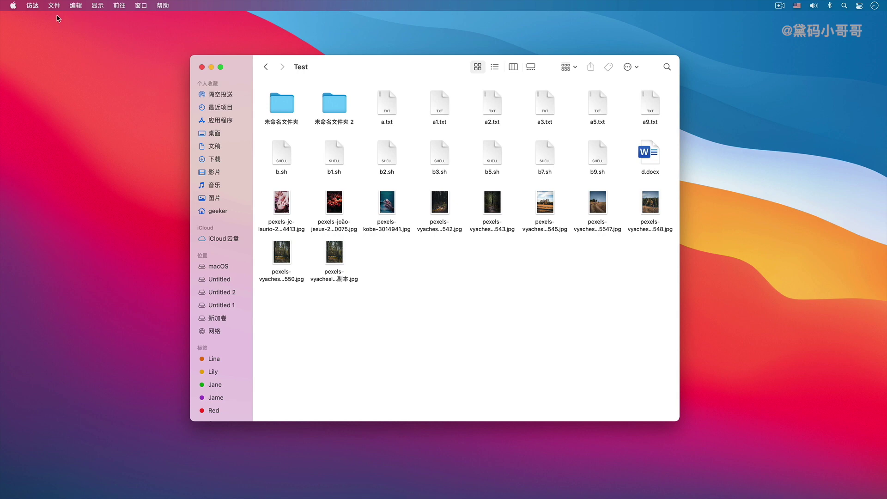
Show the status bar (状态栏) in the Test window.
click(97, 6)
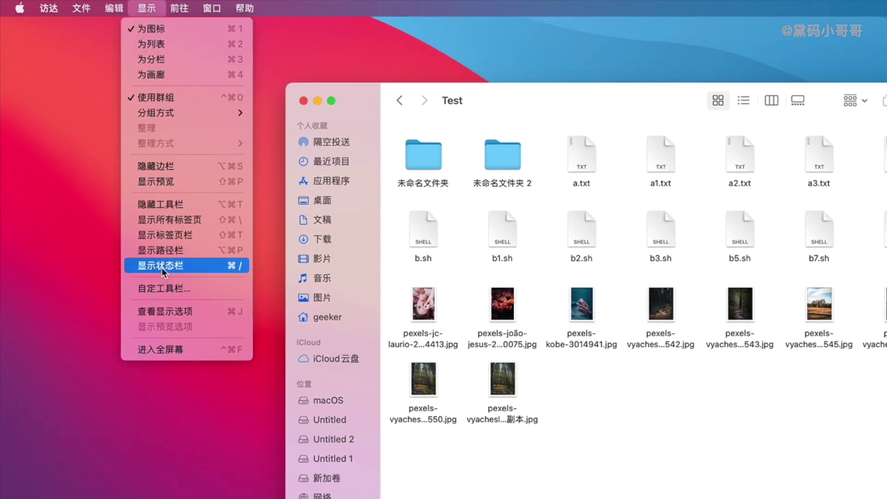
click(162, 268)
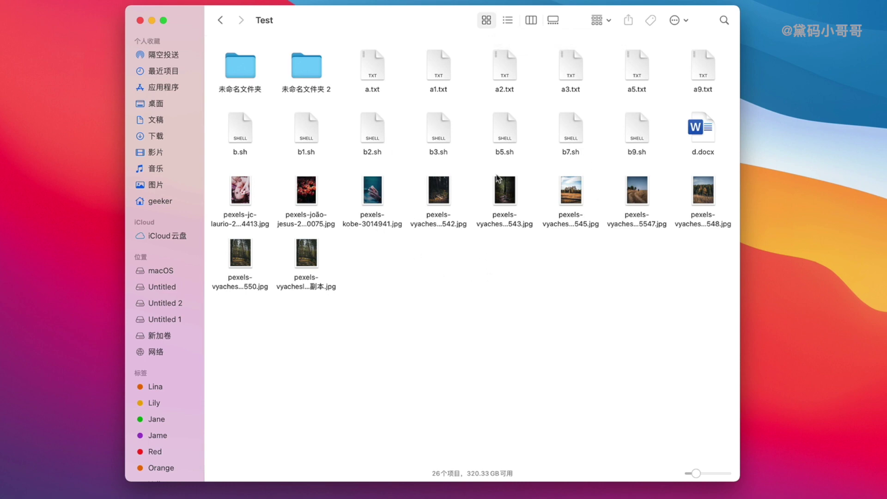
Show the Test folder as a list, switch it to column view, and select the photo ending in 2144413.jpg.
click(506, 20)
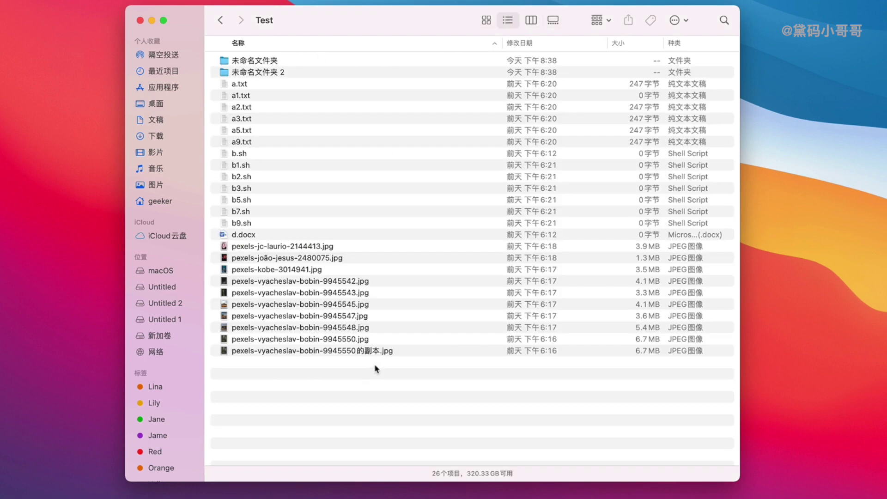
click(531, 21)
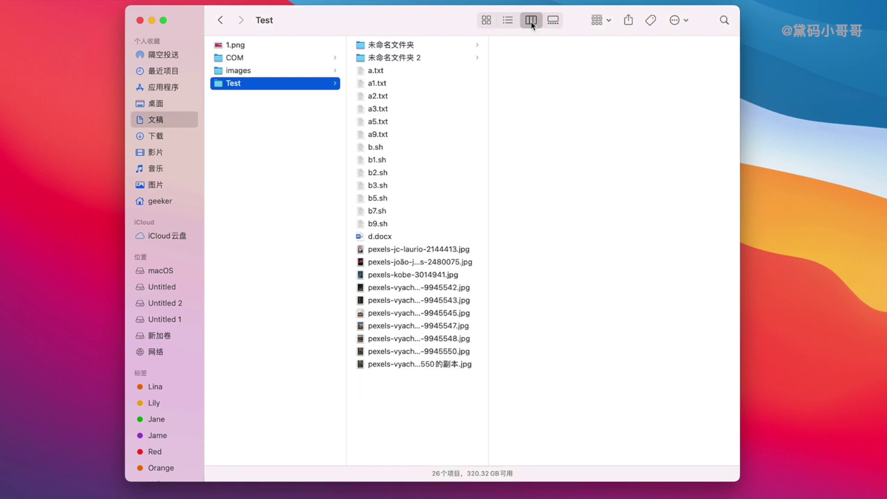
click(432, 250)
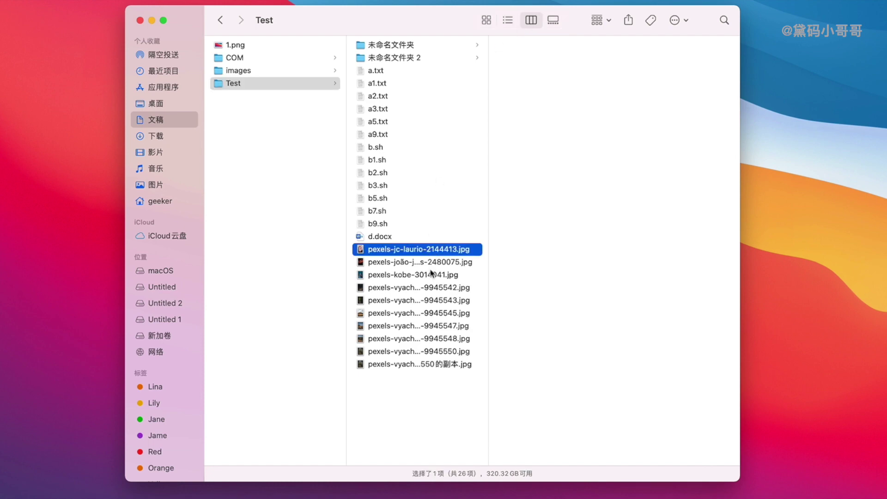
Preview the photo ending in 9945545.jpg and the text file a2.txt in column view, finishing on the photo.
click(432, 274)
click(426, 316)
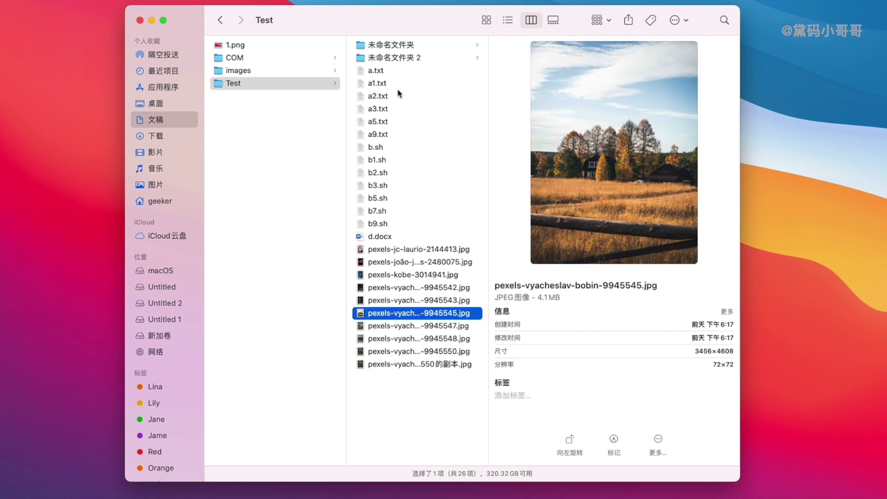
click(400, 73)
click(400, 98)
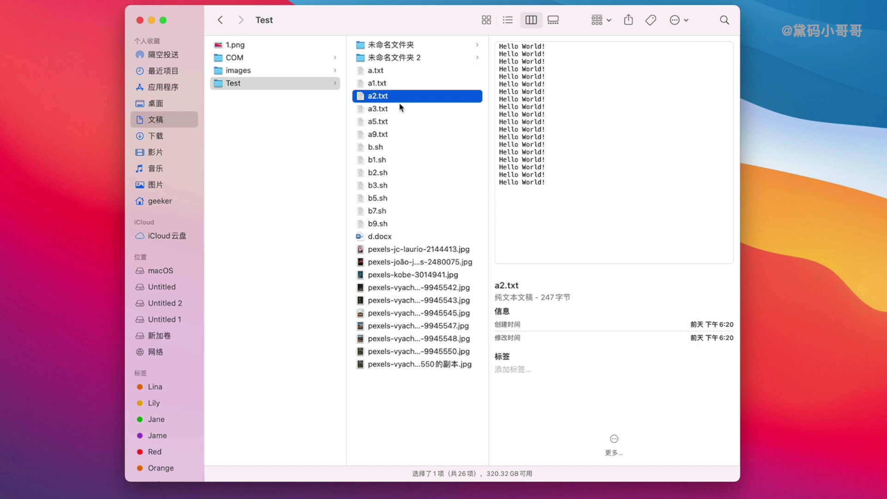
click(400, 313)
Show the Test folder in gallery view and browse the photos from 2144413.jpg through 9945543.jpg.
click(554, 22)
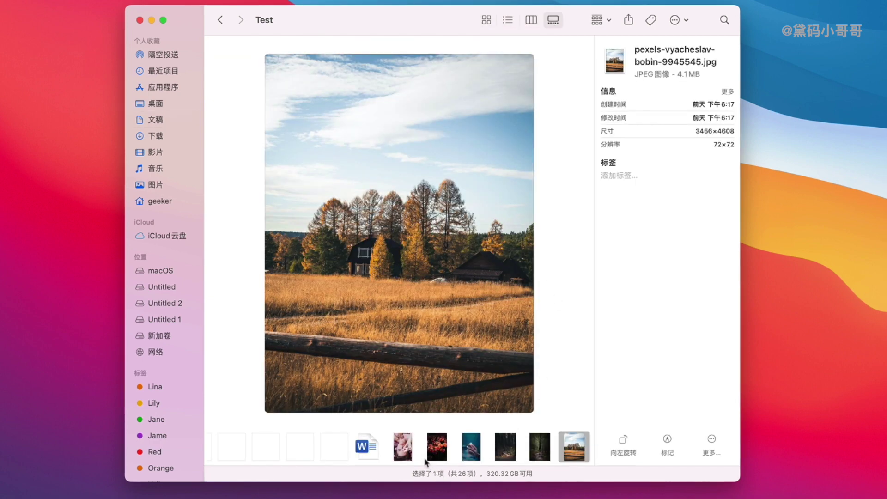
click(406, 457)
key(Right)
key(Right)
key(Right)
key(Right)
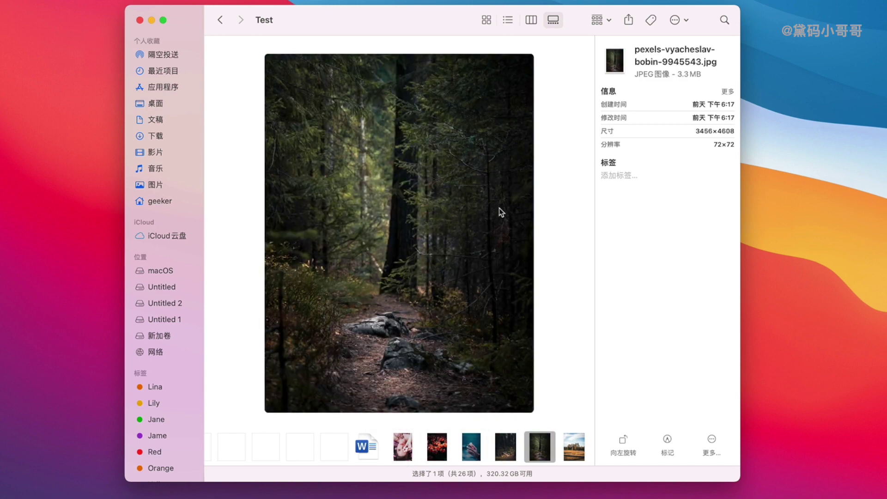
Show the Test folder as icons with nothing selected, grouped by name (名称).
click(486, 20)
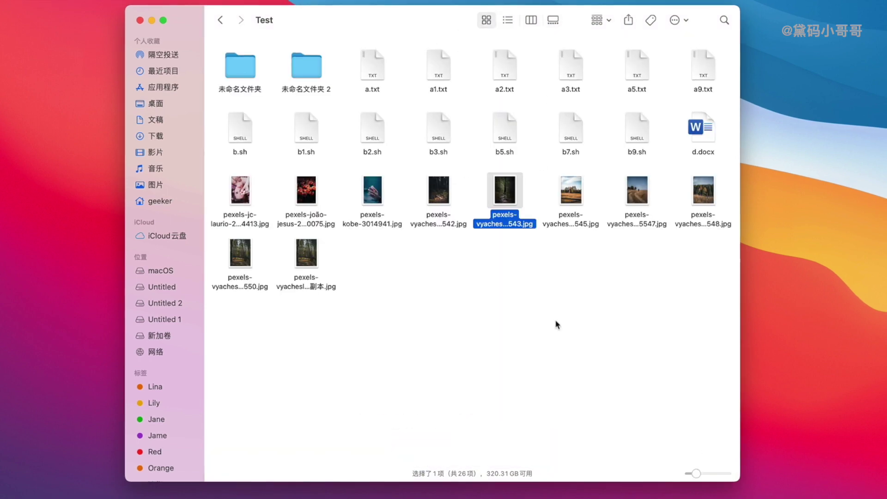
click(612, 305)
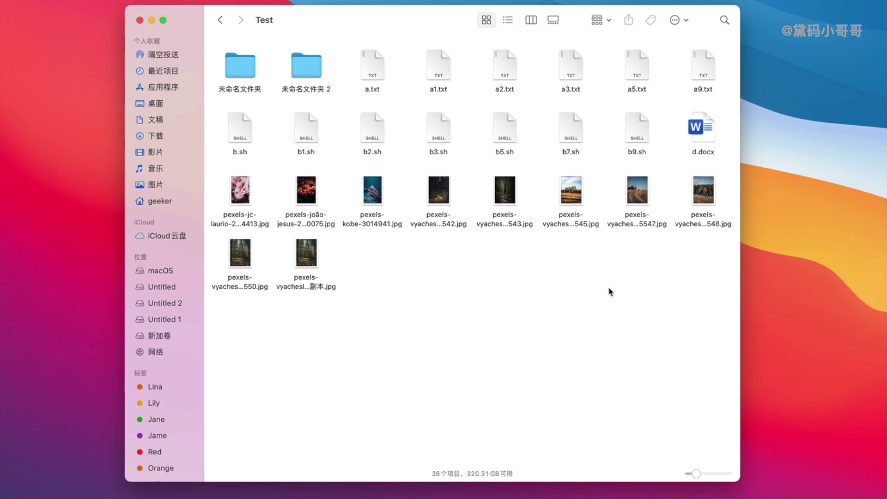
click(608, 23)
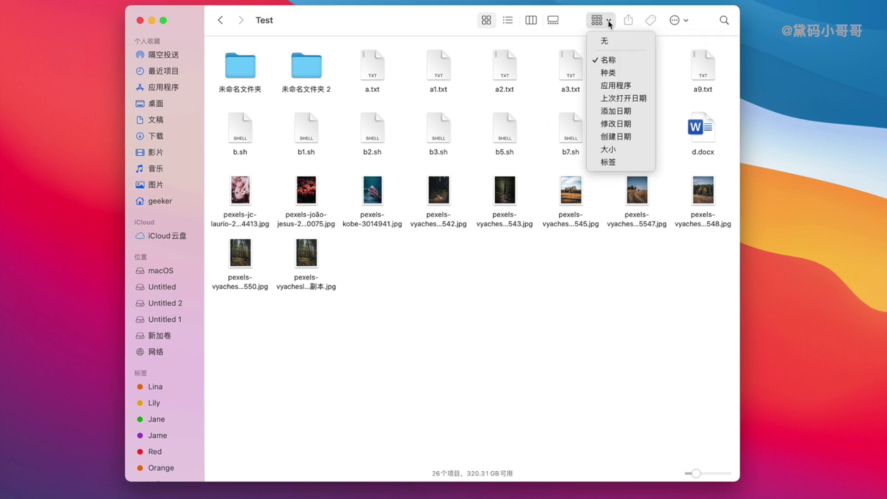
click(617, 61)
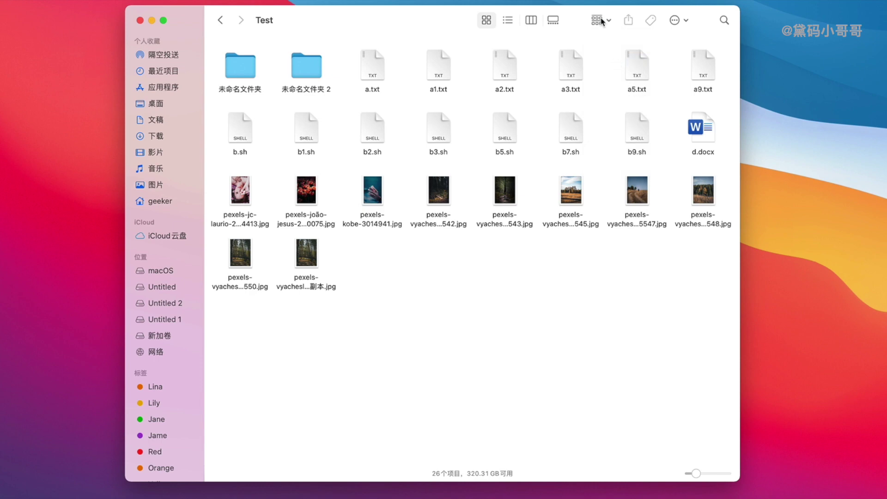
Group the Test folder's items by kind (种类), and switch the grouping to application (应用程序).
click(602, 23)
click(619, 75)
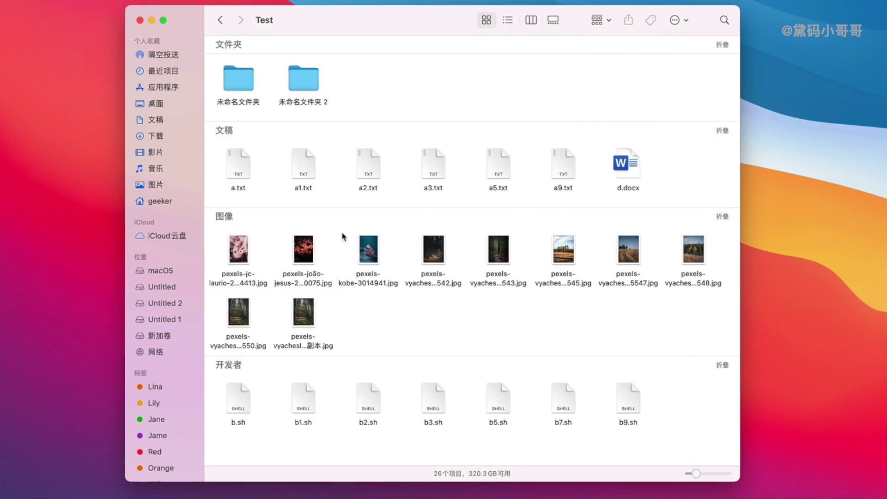
click(601, 20)
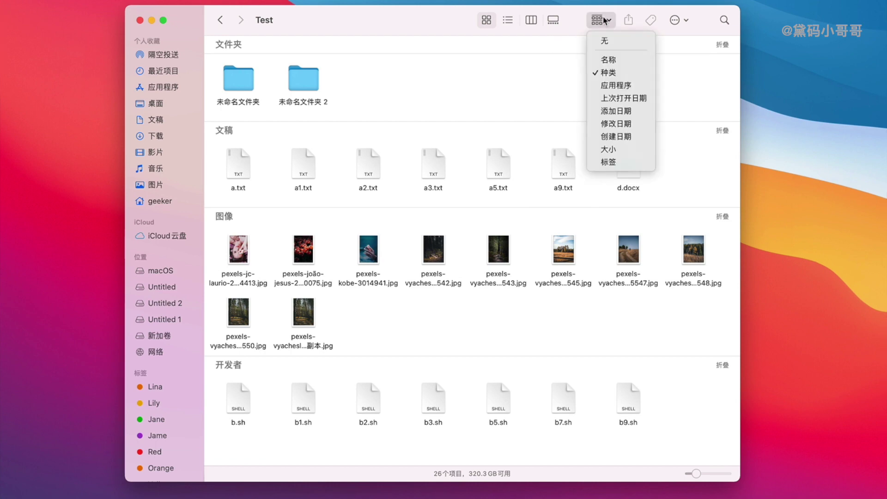
click(611, 86)
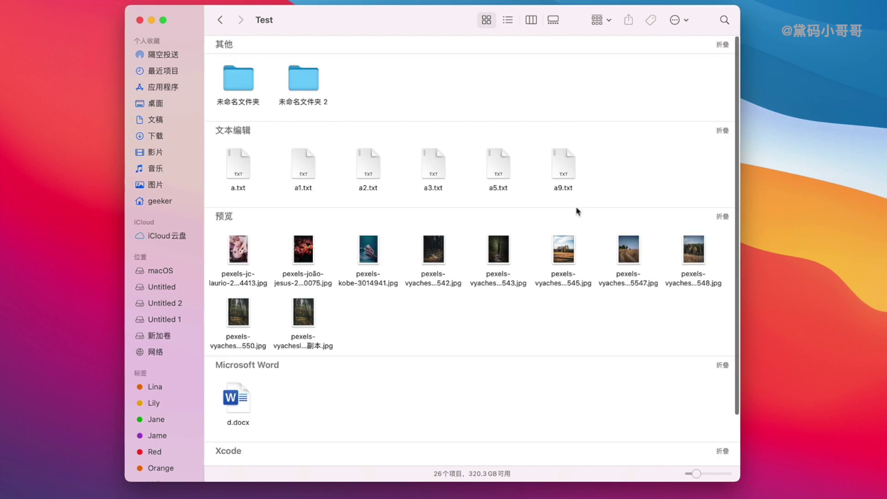
Group the Test folder's items by last opened date (上次打开日期), and switch to a grouping that separates today's items from the previous seven days.
click(599, 20)
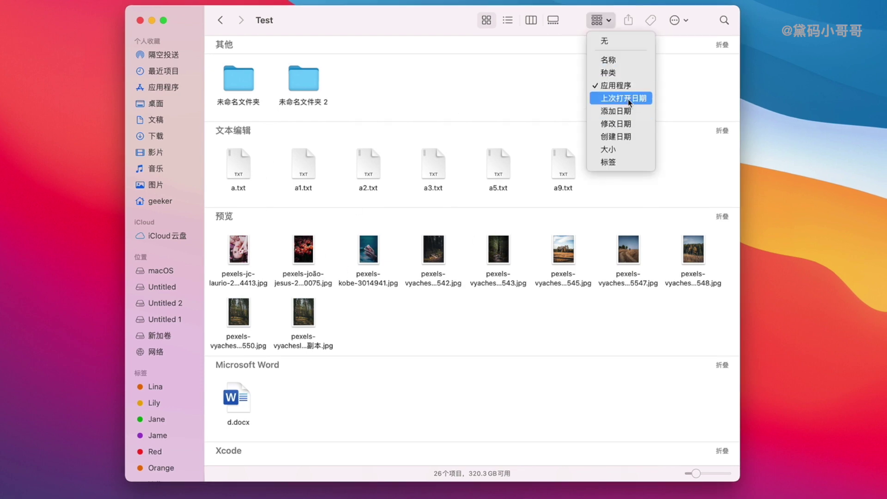
click(621, 98)
click(599, 20)
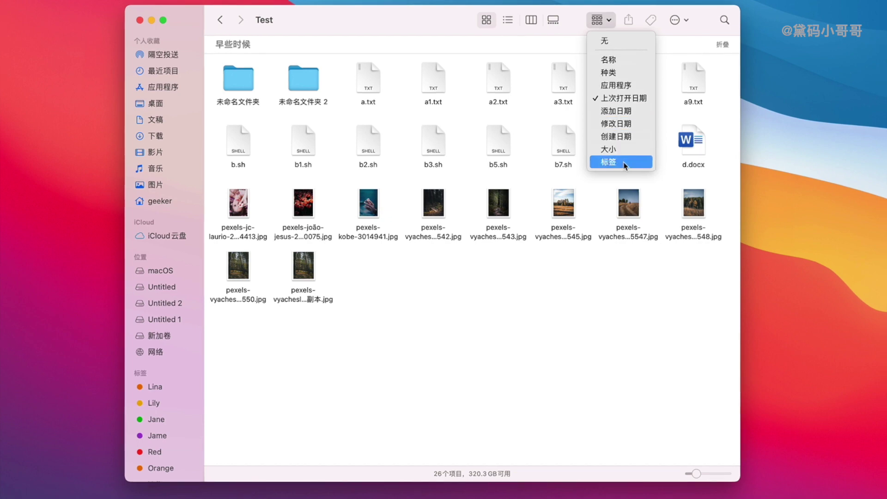
click(624, 63)
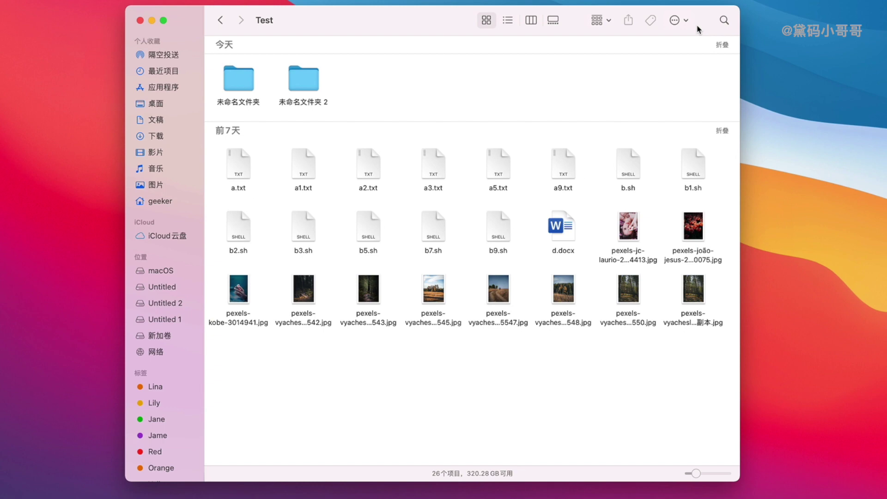
click(678, 20)
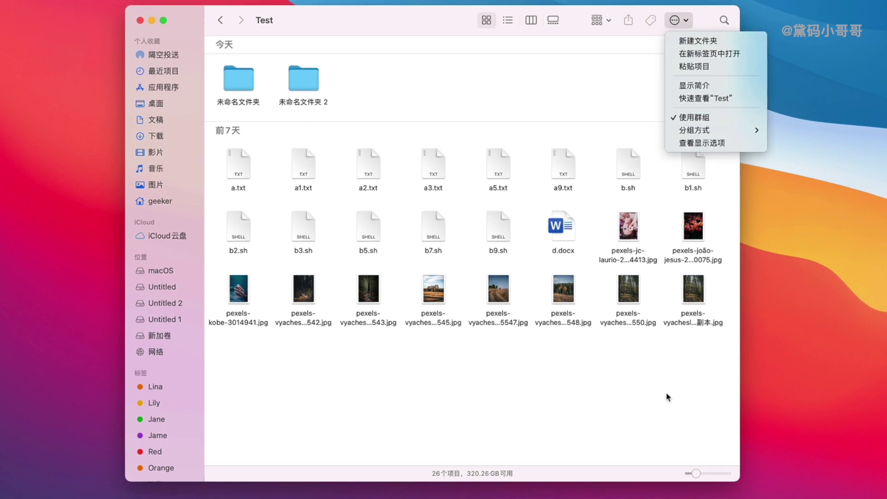
right_click(634, 396)
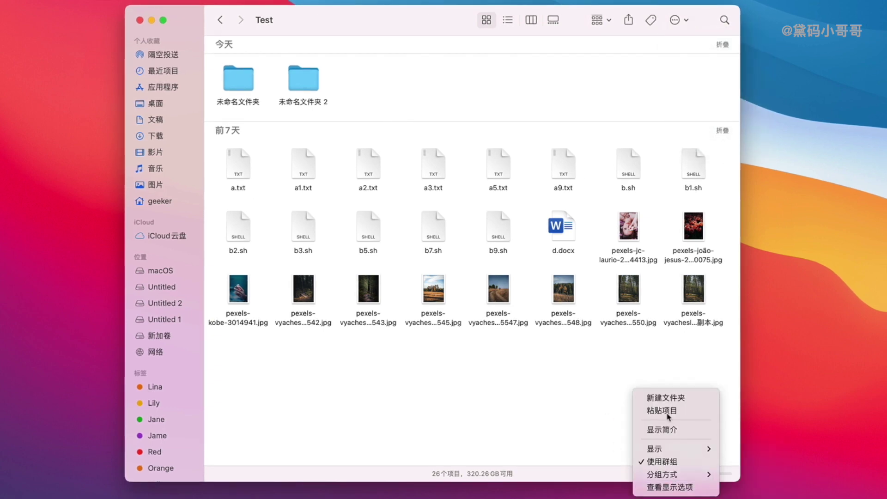
click(566, 372)
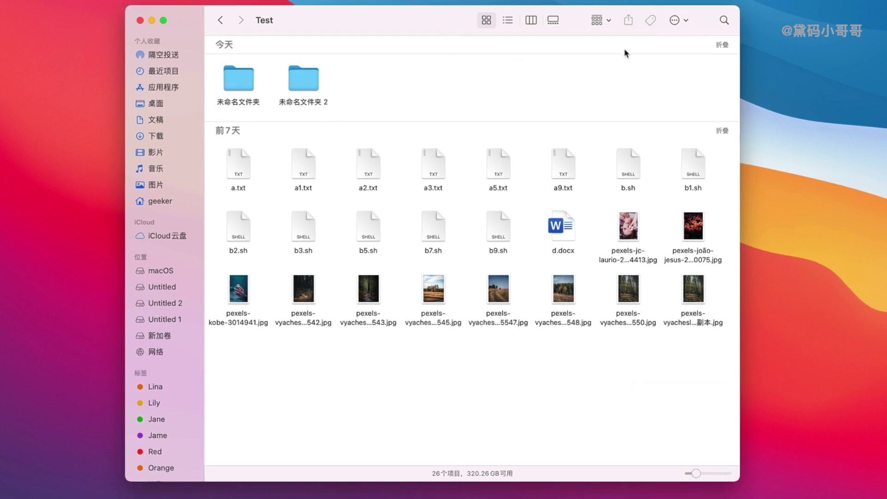
Add the New Folder (新建文件夹) item to the window's toolbar before the view modes, and use it to create a folder in Test.
right_click(412, 24)
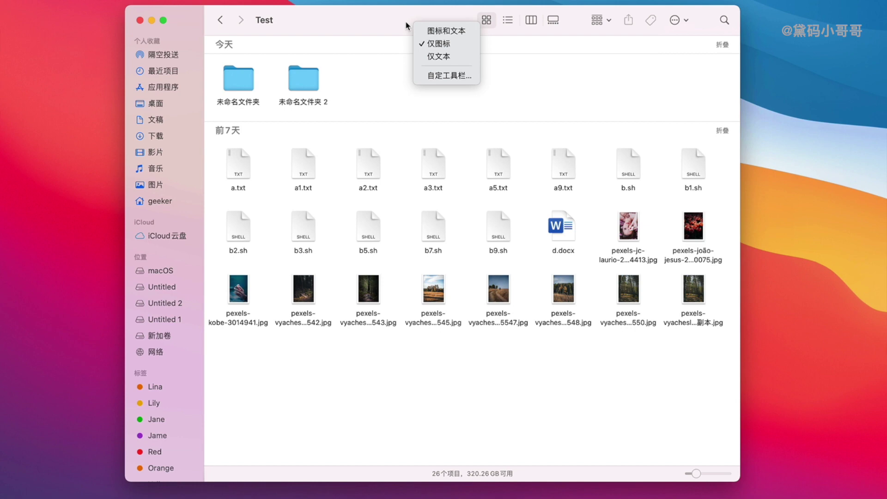
click(441, 75)
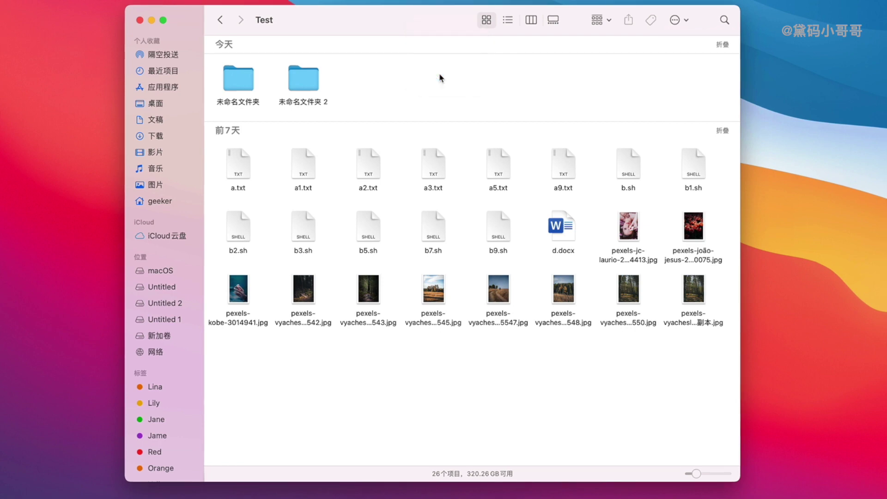
drag(572, 113, 456, 22)
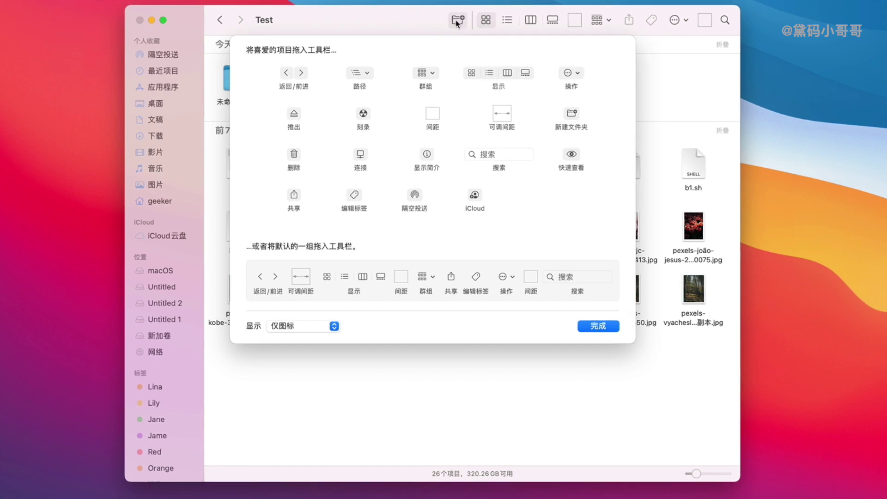
click(598, 325)
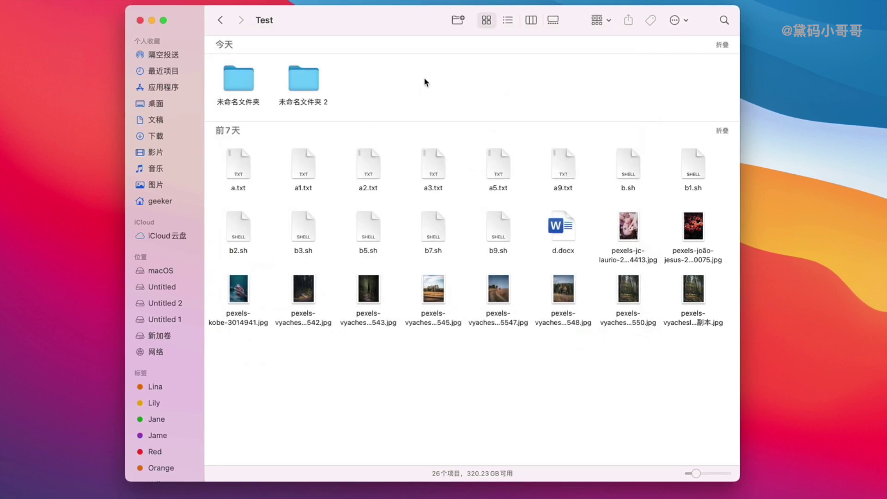
click(458, 19)
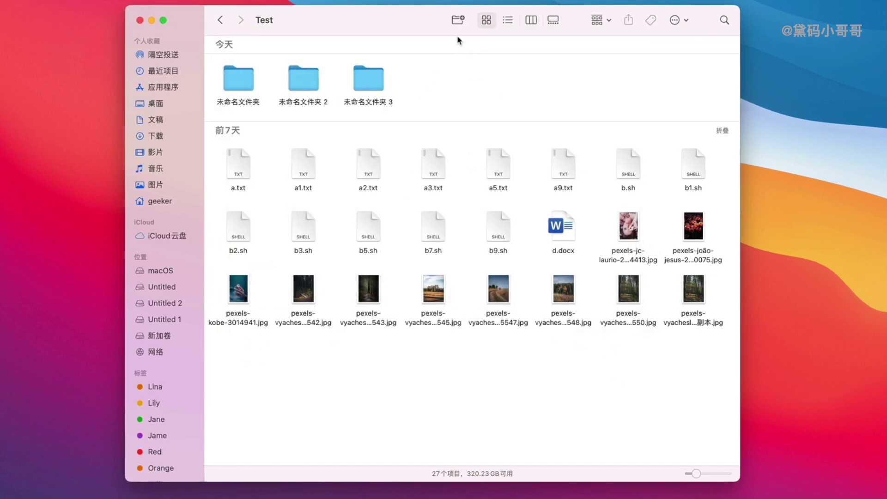
click(457, 19)
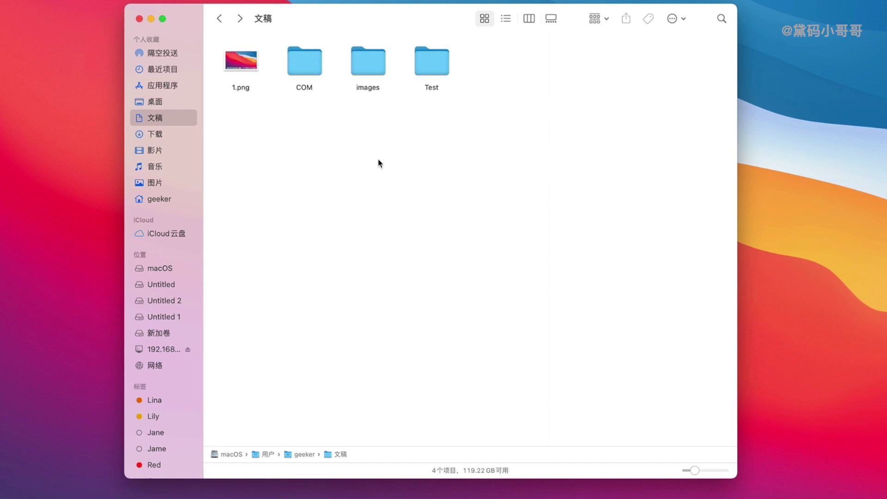
Look through the 202101 and 202102 subfolders of the COM folder and return to COM.
double_click(304, 69)
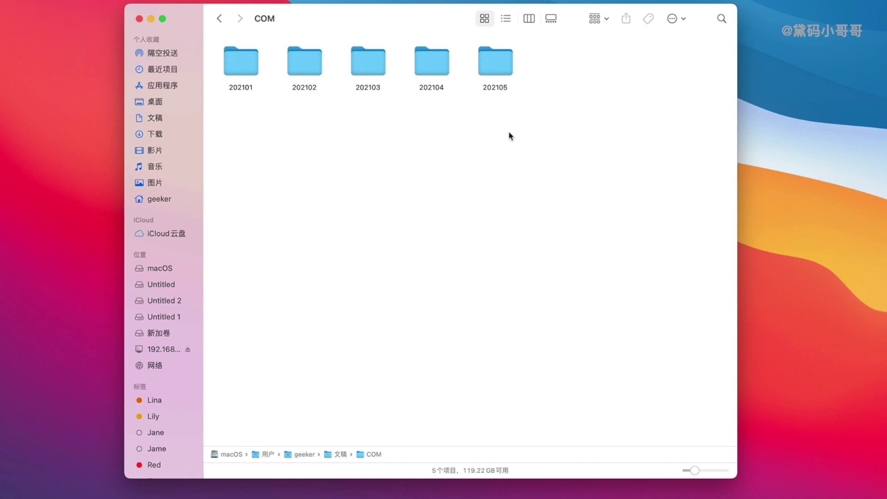
double_click(247, 65)
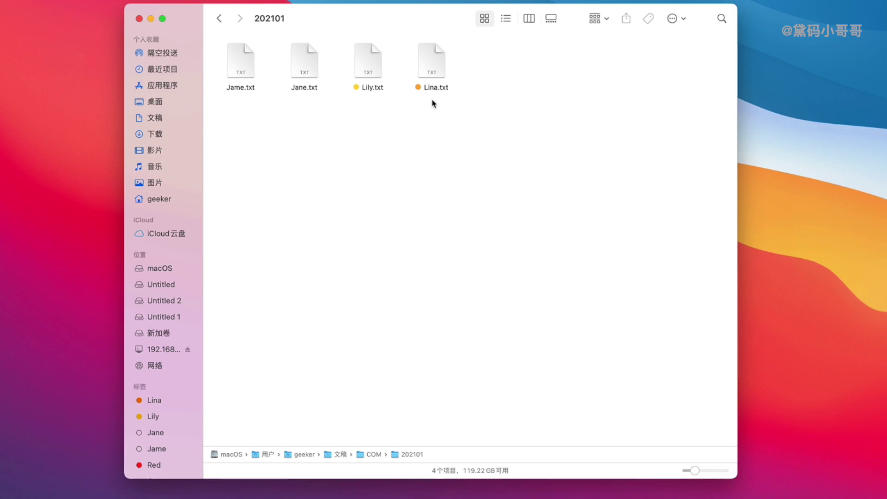
click(219, 18)
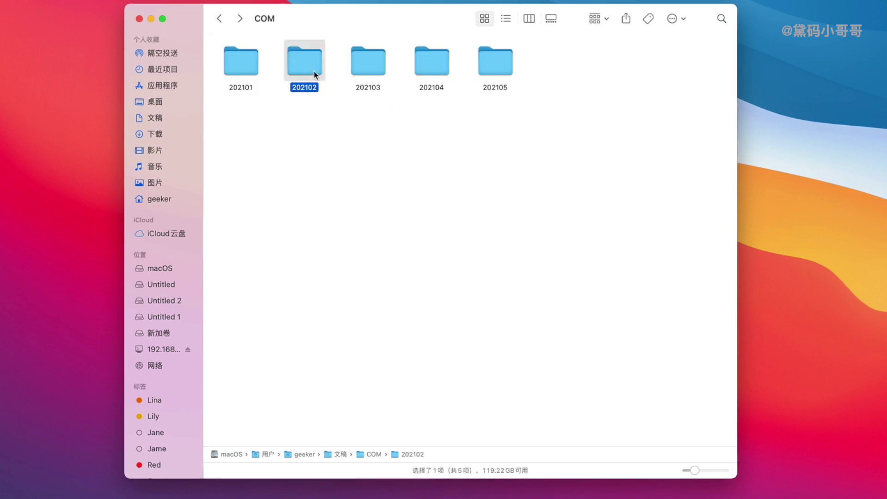
double_click(318, 81)
click(219, 18)
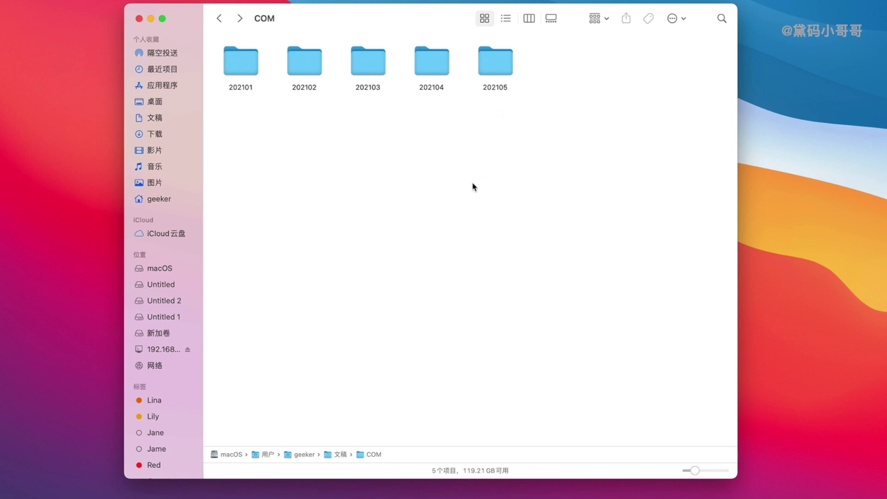
Assign the tag matching its file name to the first text file in the 202101 folder, and return to COM.
double_click(245, 72)
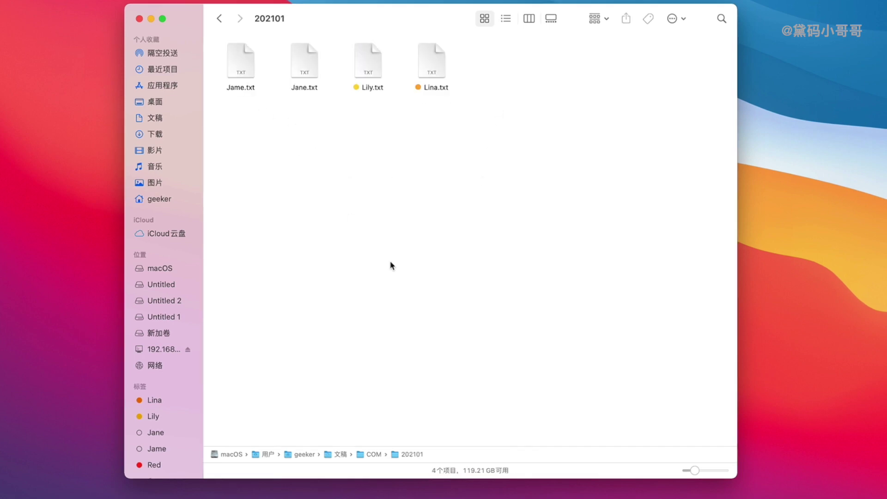
click(248, 69)
right_click(248, 69)
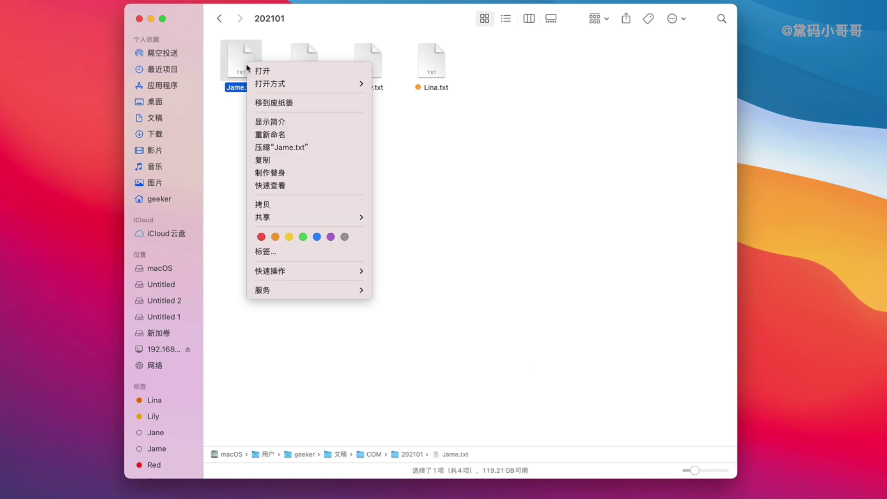
click(281, 251)
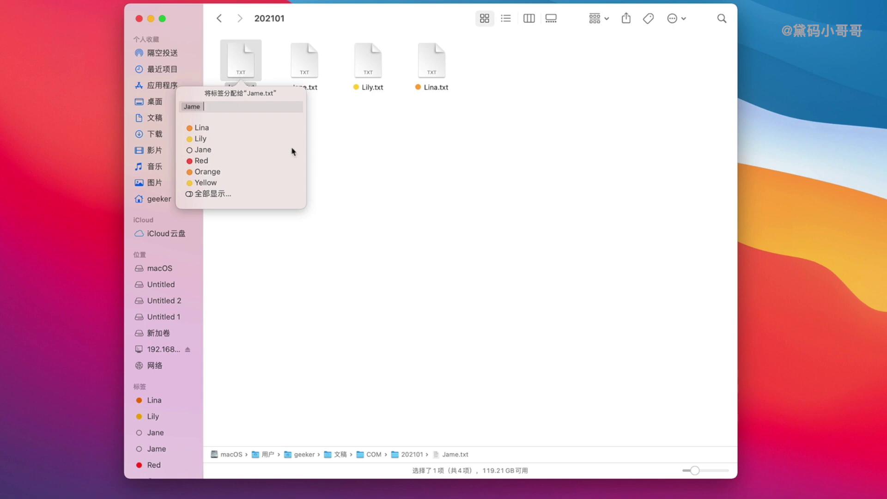
click(365, 164)
click(221, 20)
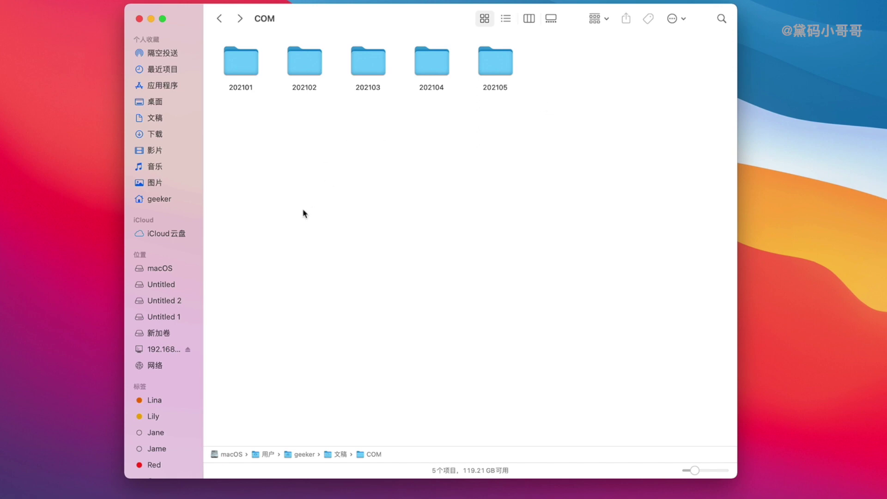
View the files collected under each of the four person-name tags, from the fourth tag up to the first.
click(157, 448)
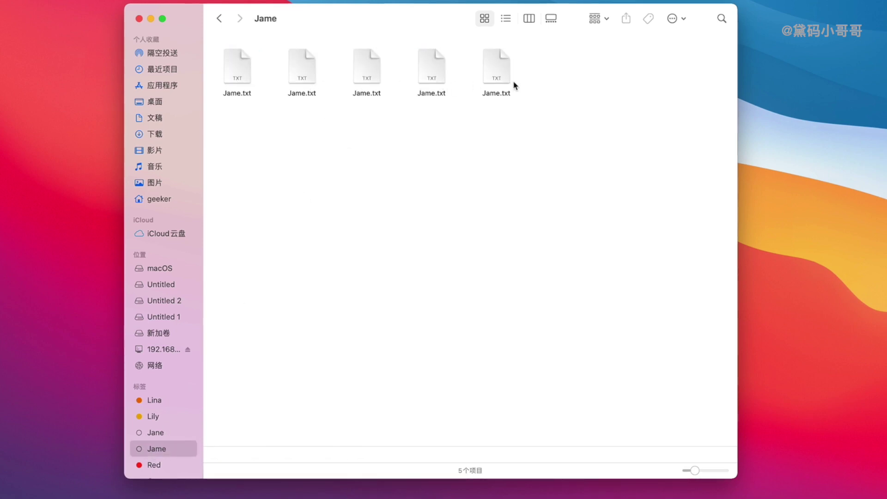
click(167, 432)
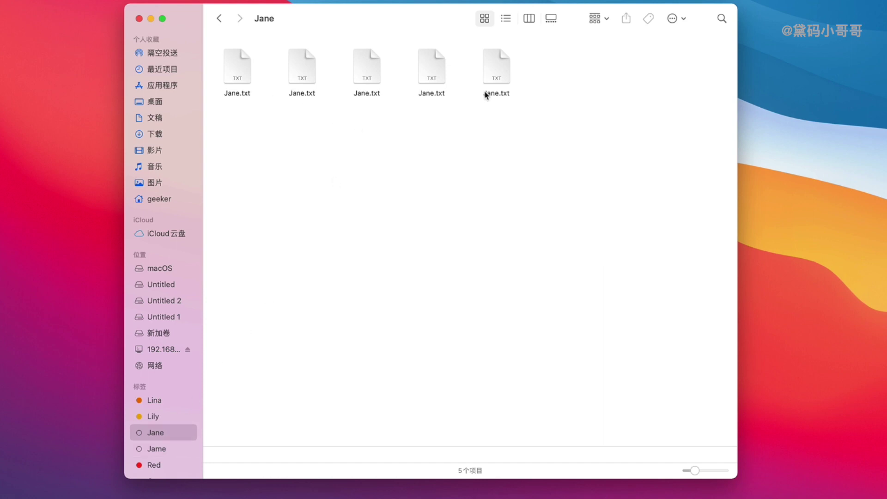
click(166, 413)
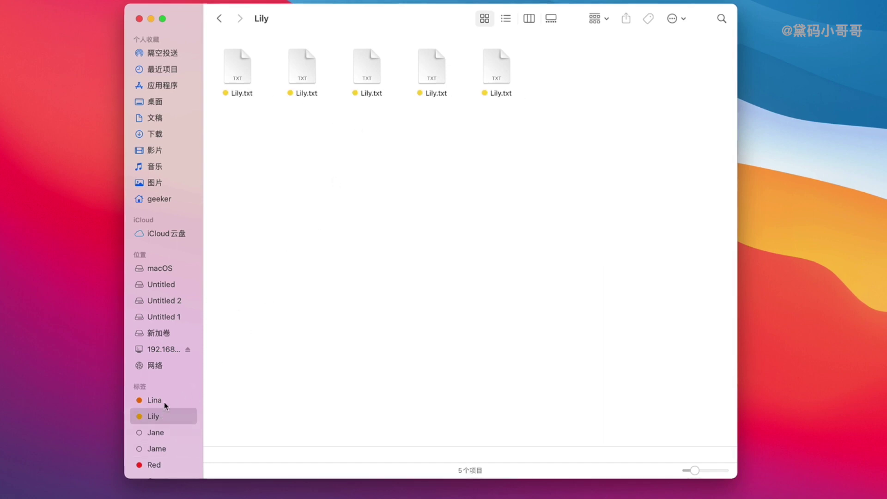
click(165, 404)
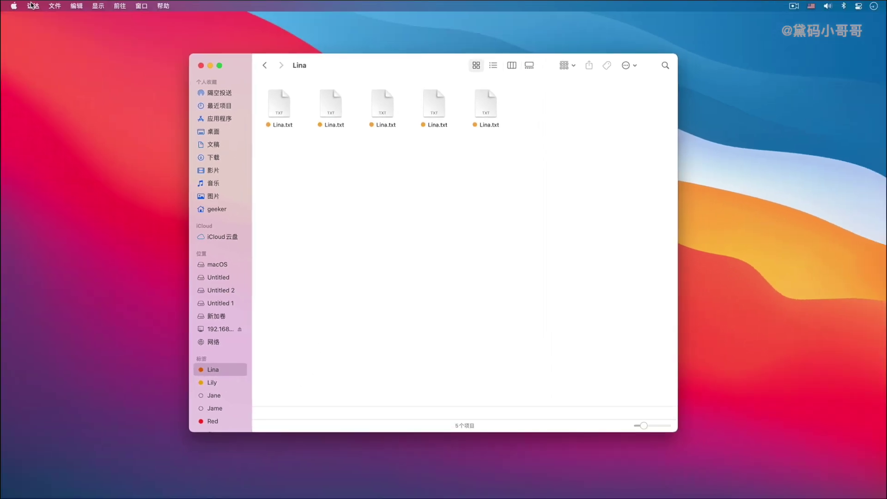
Open the Finder tag preferences and set the colour of the third person-name tag to green (绿色).
click(34, 6)
click(49, 38)
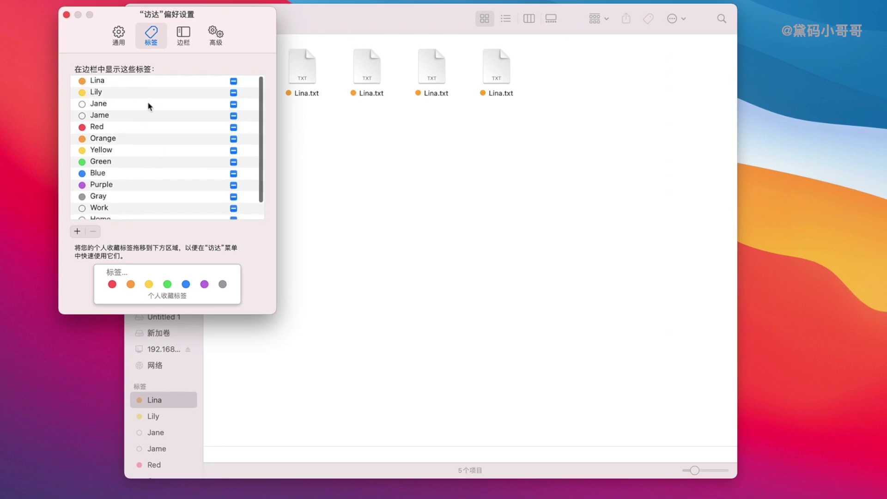
click(139, 105)
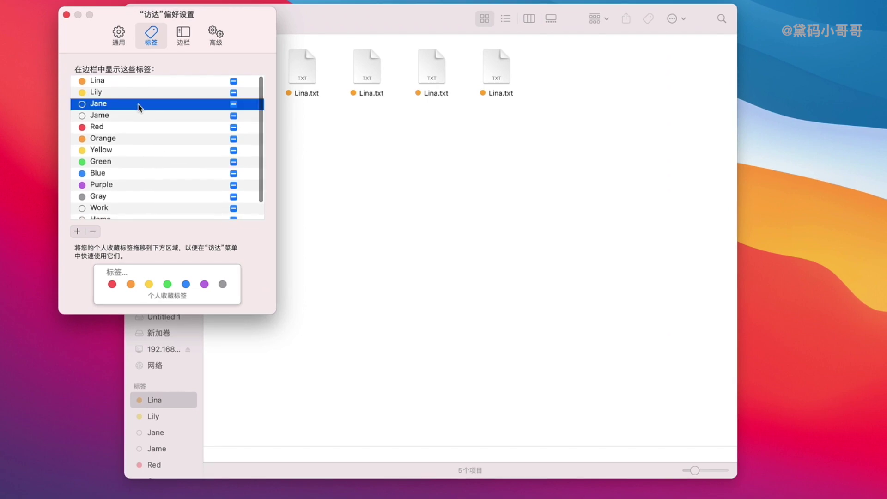
right_click(171, 104)
click(203, 199)
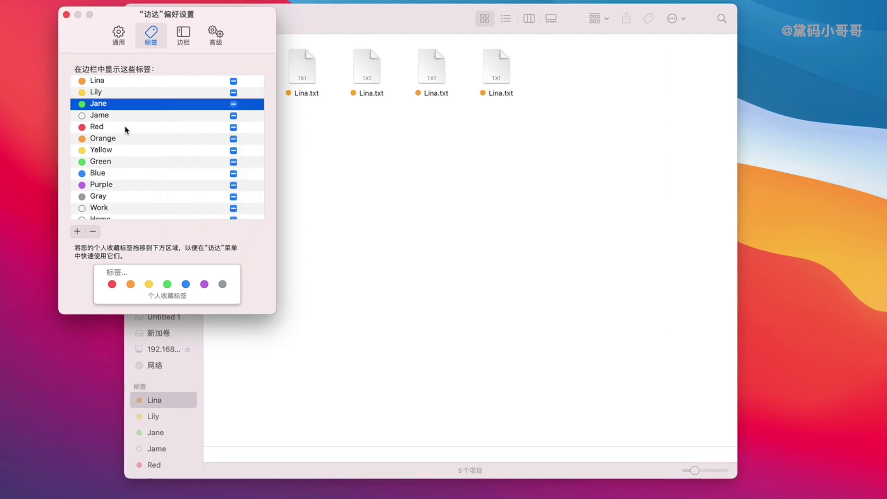
Set the colour of the fourth person-name tag to purple (紫色), close the preferences, and view the files under the third tag.
right_click(119, 119)
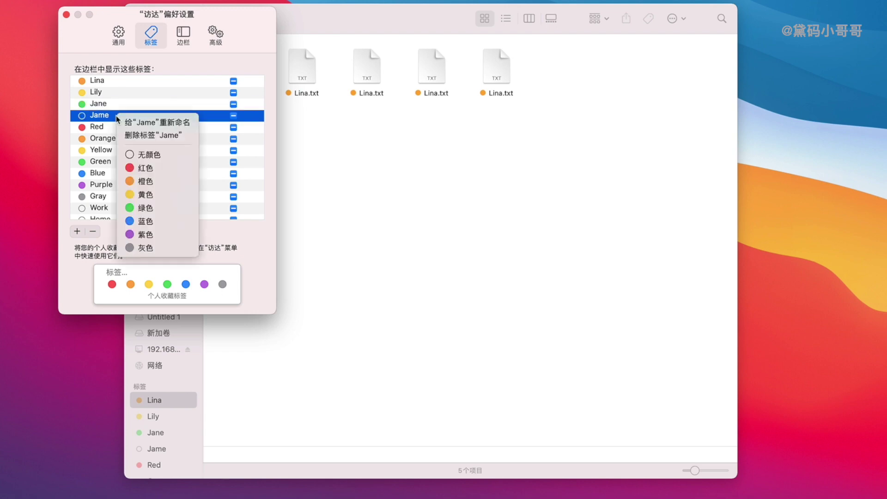
click(158, 236)
key(super+w)
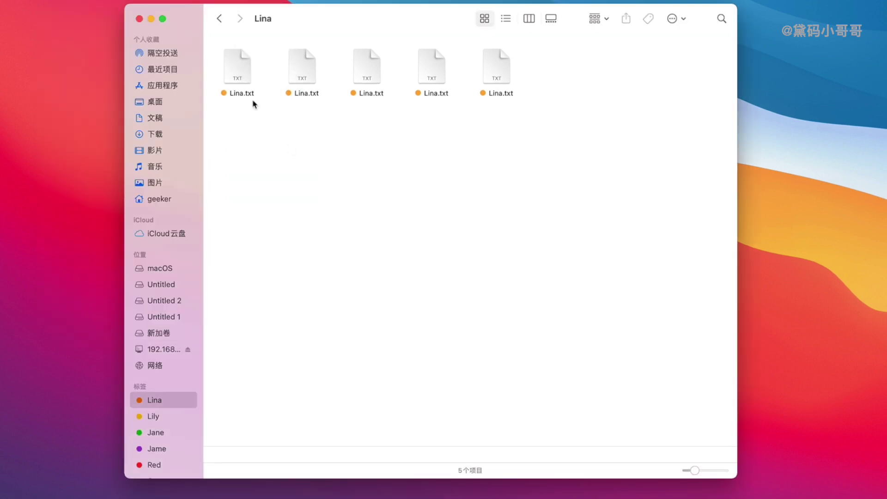
click(169, 434)
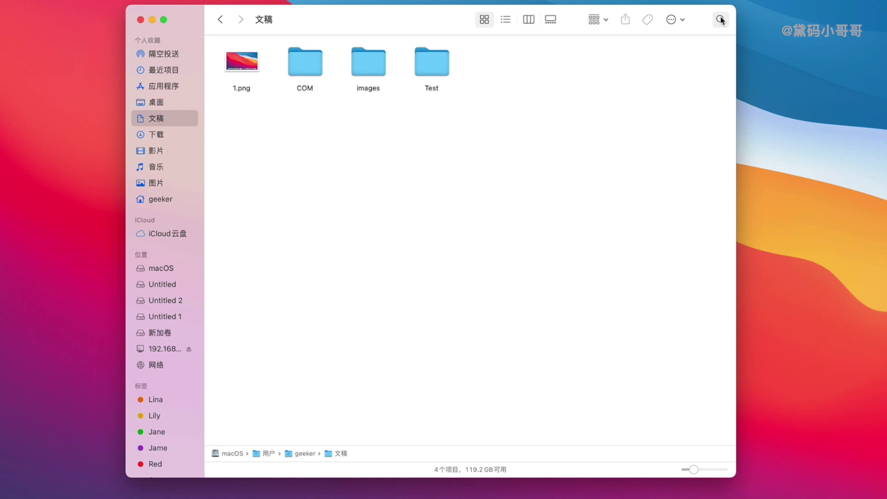
Search this Mac for the third tag's name, limit the search to the Documents (文稿) folder, and clear the search.
click(720, 20)
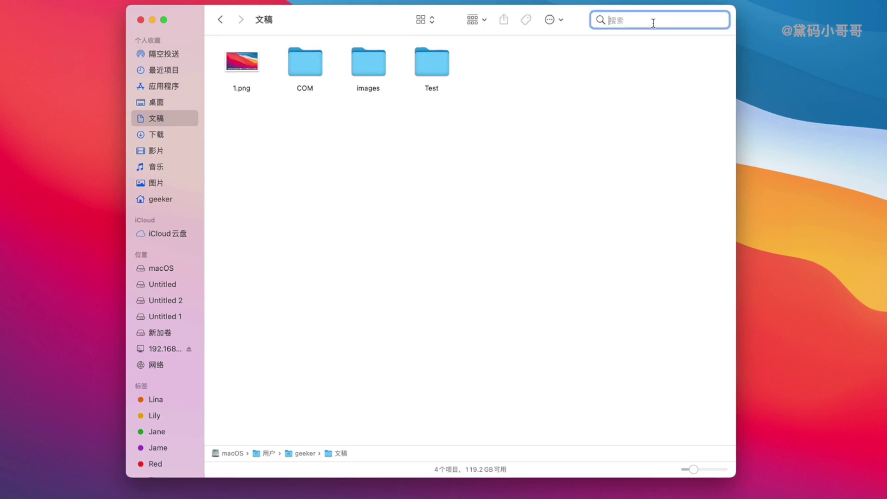
text(Jane)
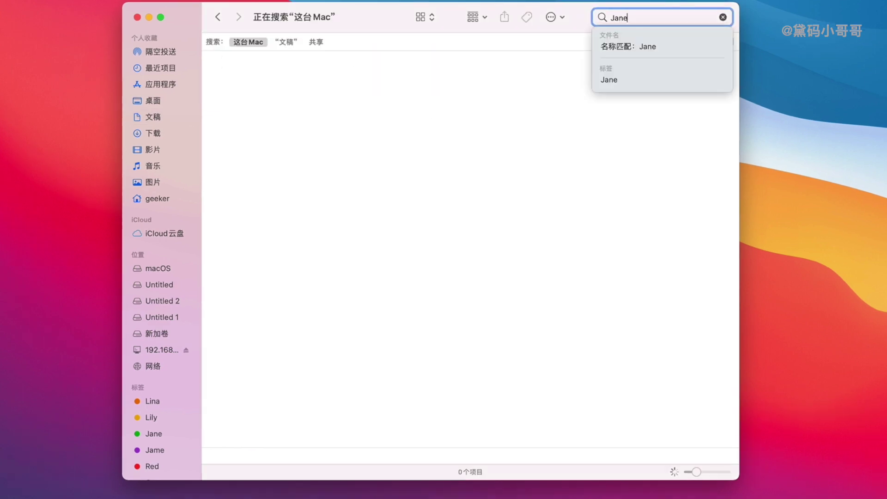
click(588, 211)
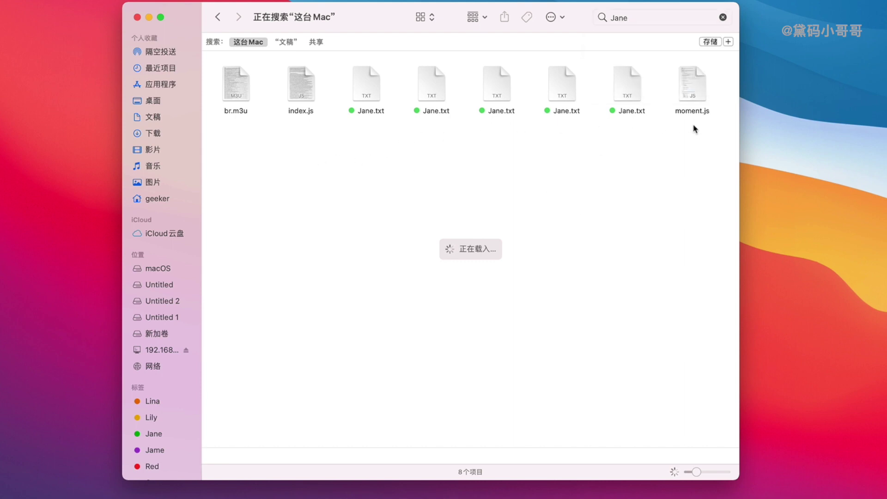
click(282, 42)
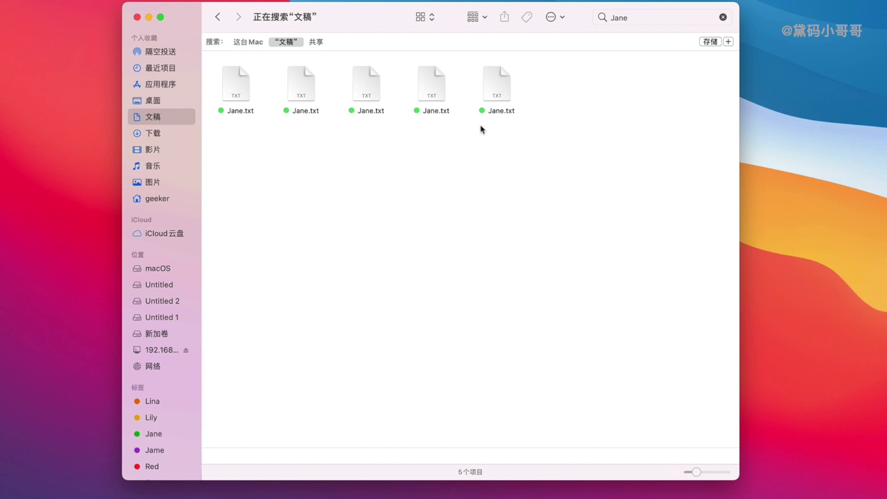
click(723, 18)
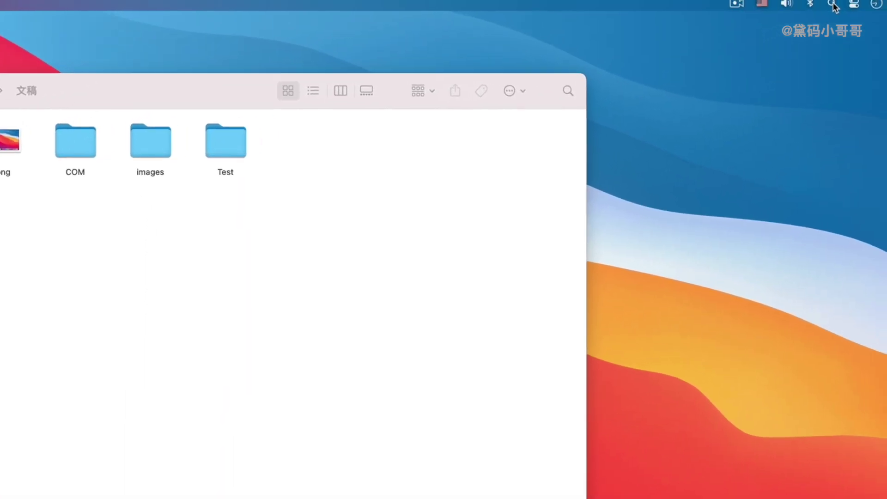
Search for the third tag's name in Spotlight, look through the result categories, and close Spotlight.
click(832, 4)
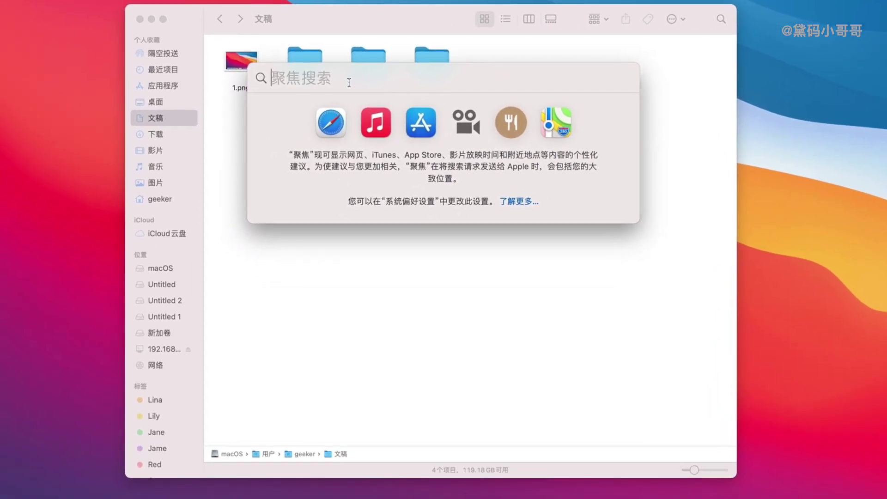
text(jane)
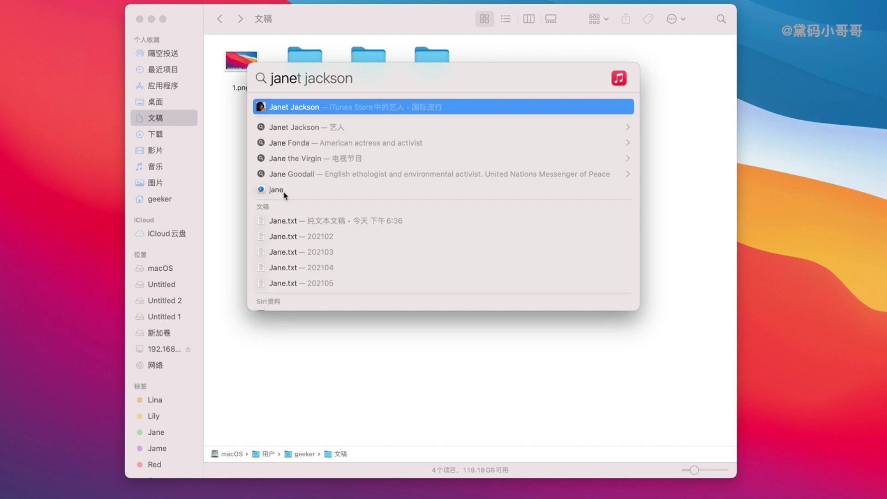
scroll(300, 264, down, 2)
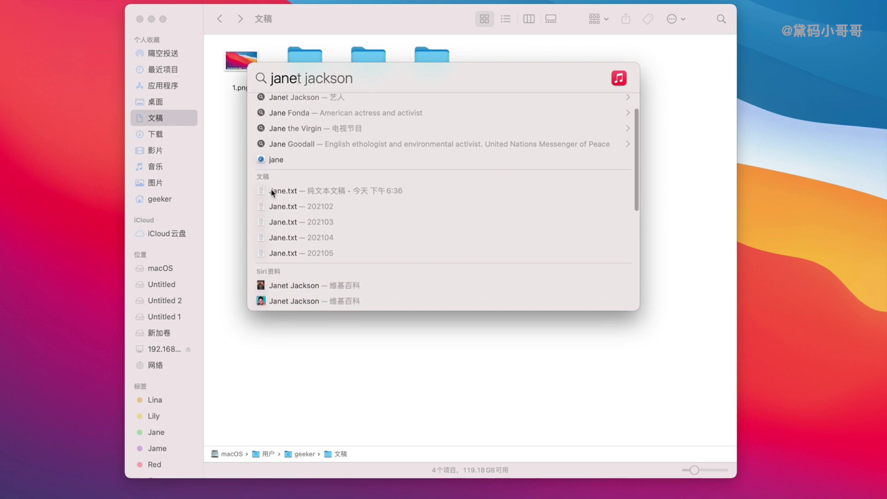
scroll(305, 231, down, 8)
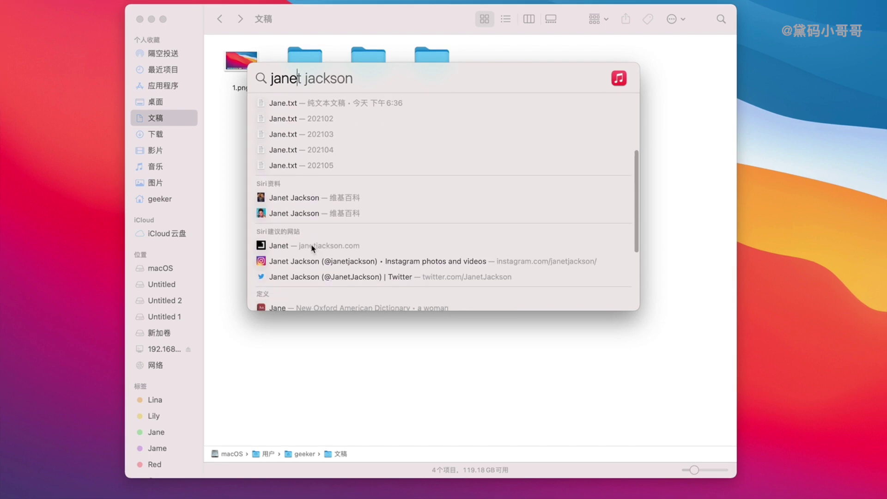
scroll(298, 228, up, 8)
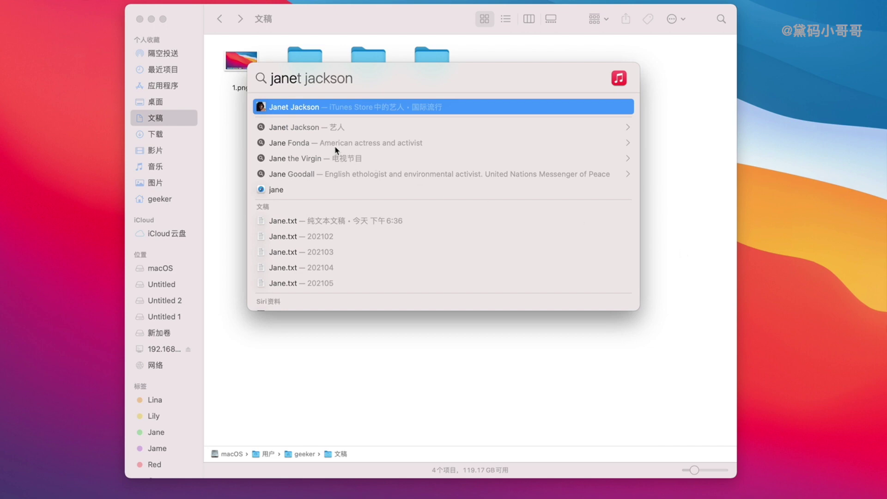
click(854, 0)
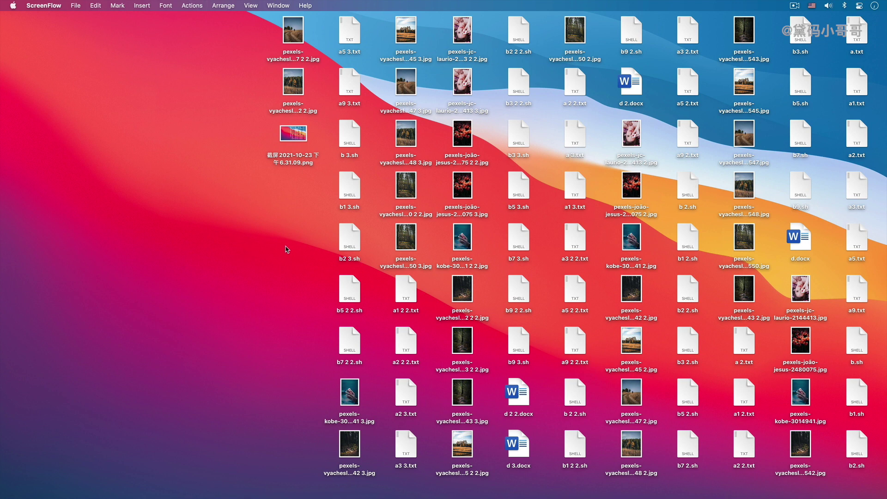
Group the desktop files by turning on Use Stacks (使用叠放).
right_click(267, 217)
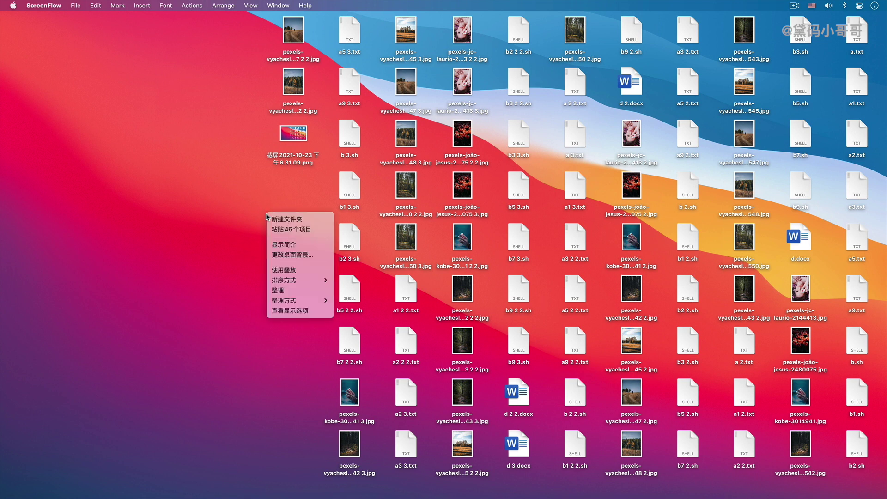
click(303, 271)
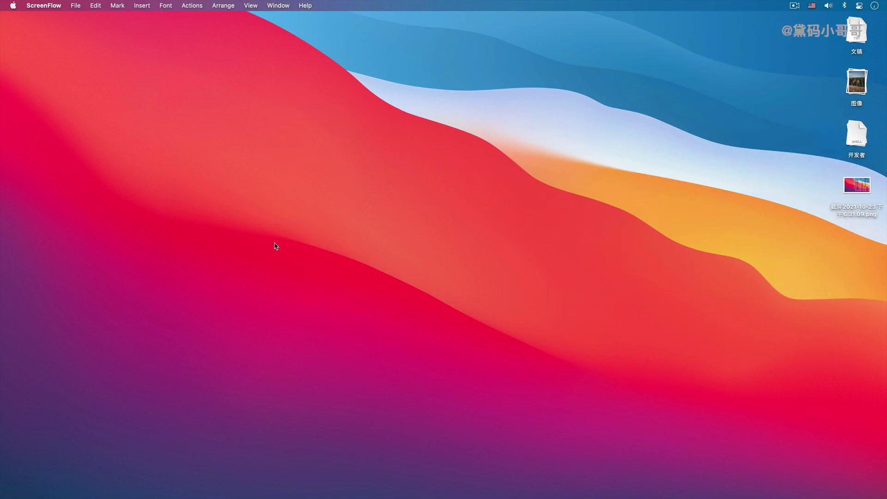
click(583, 263)
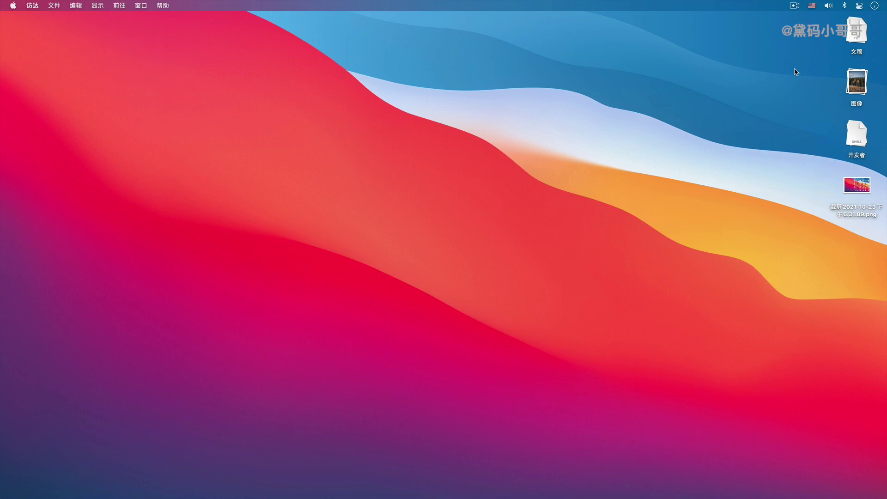
click(794, 6)
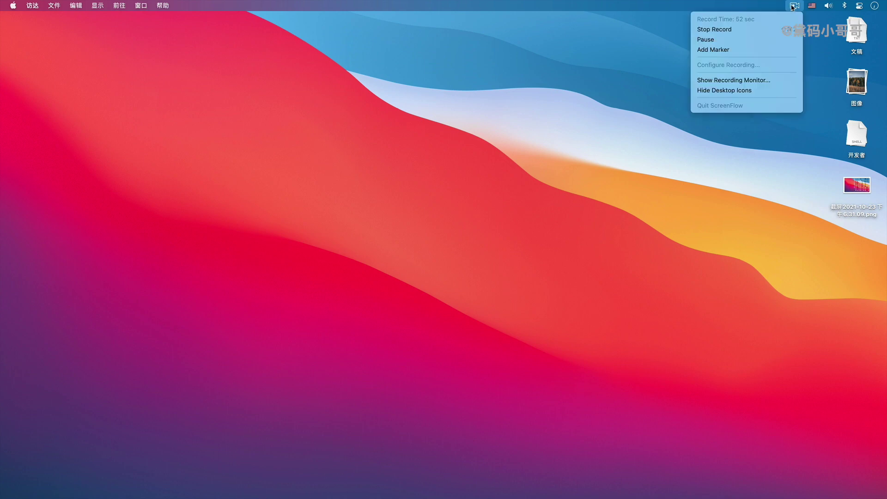
click(747, 30)
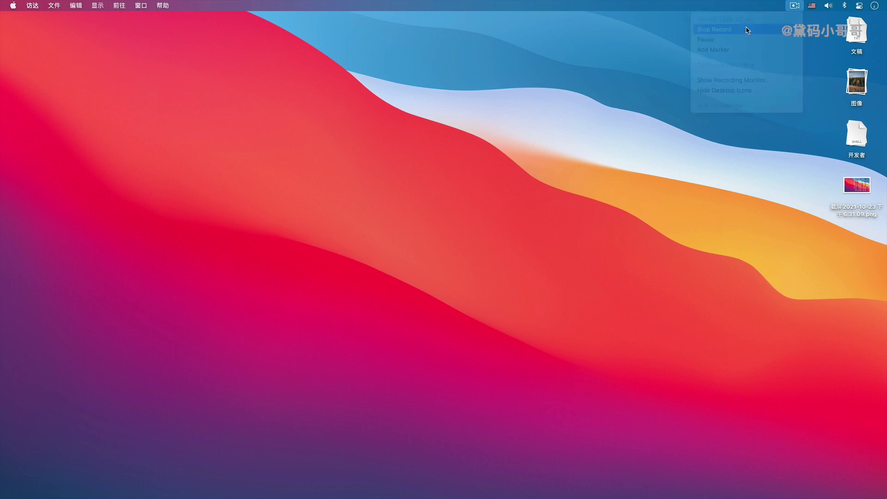